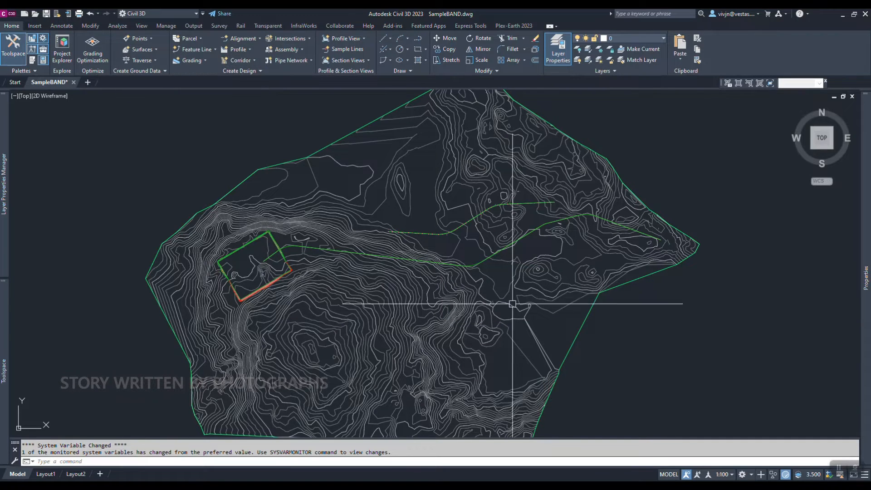
Step: Examine the profile view and its design profile line
{"action": "scroll", "coordinate": [463, 251], "scroll_direction": "down", "scroll_amount": 5}
{"action": "middle_click_drag", "start_coordinate": [639, 283], "coordinate": [421, 281]}
{"action": "scroll", "coordinate": [445, 229], "scroll_direction": "up", "scroll_amount": 8}
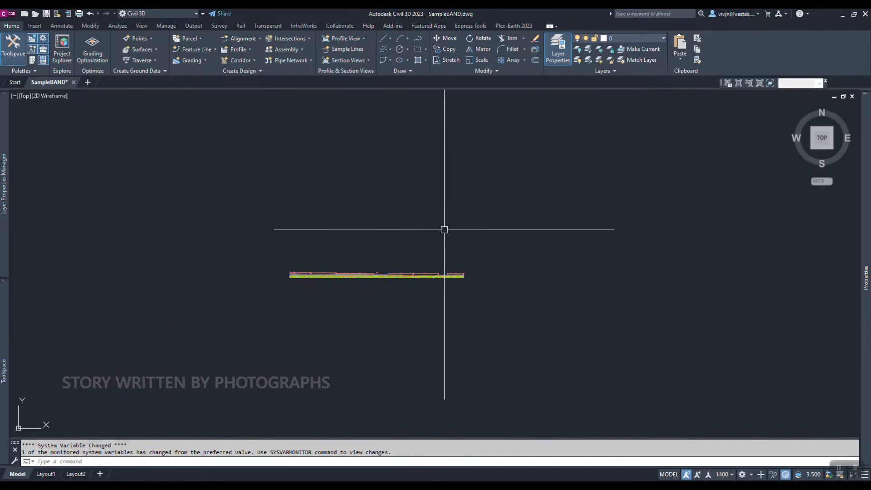
{"action": "left_click", "coordinate": [357, 293]}
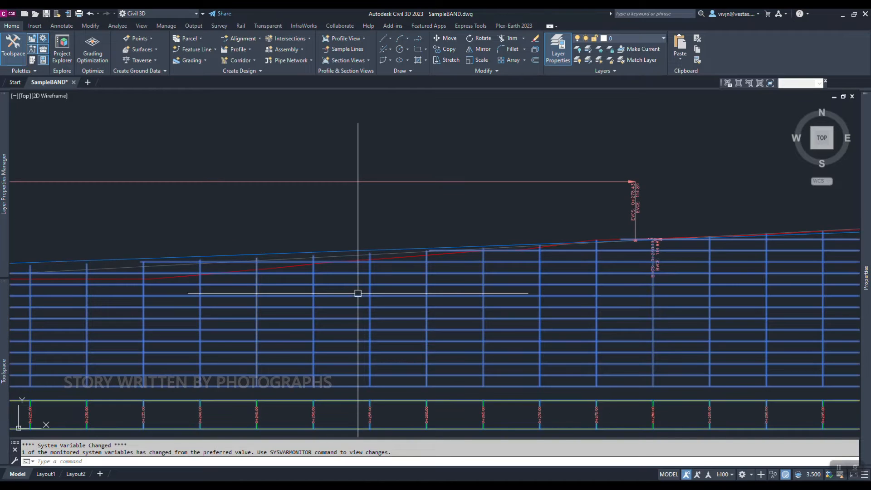
{"action": "scroll", "coordinate": [285, 282], "scroll_direction": "up", "scroll_amount": 3}
{"action": "key", "text": "Escape"}
{"action": "key", "text": "Escape"}
{"action": "left_click", "coordinate": [285, 295]}
{"action": "key", "text": "Escape"}
{"action": "left_click", "coordinate": [293, 241]}
{"action": "scroll", "coordinate": [293, 241], "scroll_direction": "down", "scroll_amount": 8}
{"action": "scroll", "coordinate": [478, 241], "scroll_direction": "down", "scroll_amount": 5}
{"action": "key", "text": "Escape"}
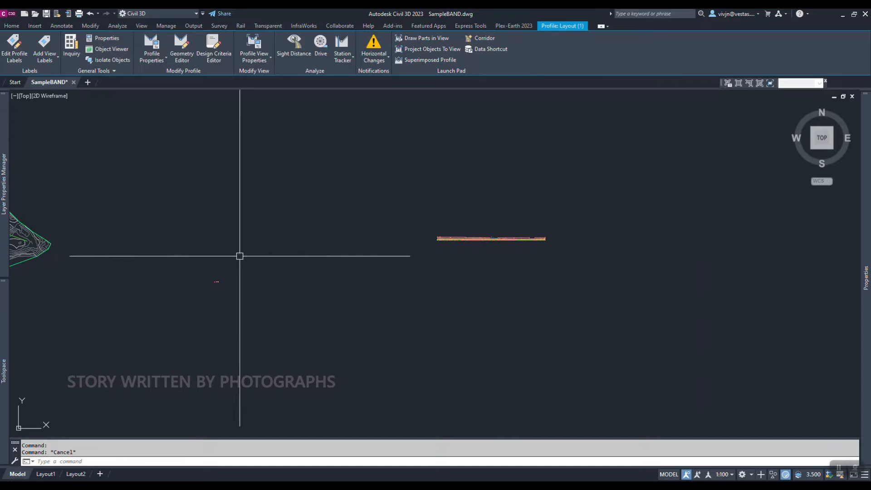
Step: Examine the road assembly with its ditch and daylight bench subassemblies, and return to the site plan
{"action": "middle_click_drag", "start_coordinate": [239, 255], "coordinate": [352, 273]}
{"action": "scroll", "coordinate": [352, 273], "scroll_direction": "up", "scroll_amount": 5}
{"action": "scroll", "coordinate": [147, 218], "scroll_direction": "up", "scroll_amount": 10}
{"action": "middle_click_drag", "start_coordinate": [161, 201], "coordinate": [301, 257]}
{"action": "middle_click_drag", "start_coordinate": [459, 238], "coordinate": [476, 270]}
{"action": "left_click", "coordinate": [654, 177]}
{"action": "left_click", "coordinate": [88, 336]}
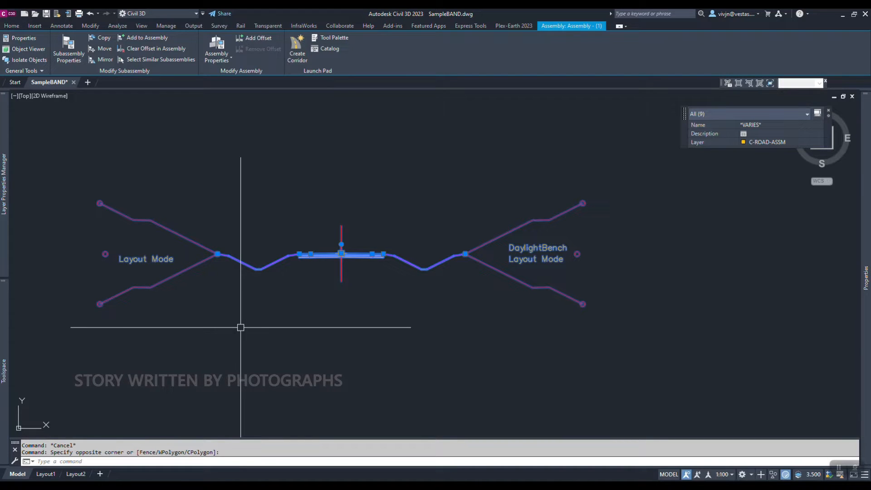
{"action": "scroll", "coordinate": [407, 359], "scroll_direction": "down", "scroll_amount": 12}
{"action": "middle_click_drag", "start_coordinate": [241, 334], "coordinate": [576, 328]}
{"action": "scroll", "coordinate": [575, 329], "scroll_direction": "down", "scroll_amount": 4}
{"action": "middle_click_drag", "start_coordinate": [331, 329], "coordinate": [410, 253]}
{"action": "scroll", "coordinate": [417, 326], "scroll_direction": "up", "scroll_amount": 5}
{"action": "key", "text": "Escape"}
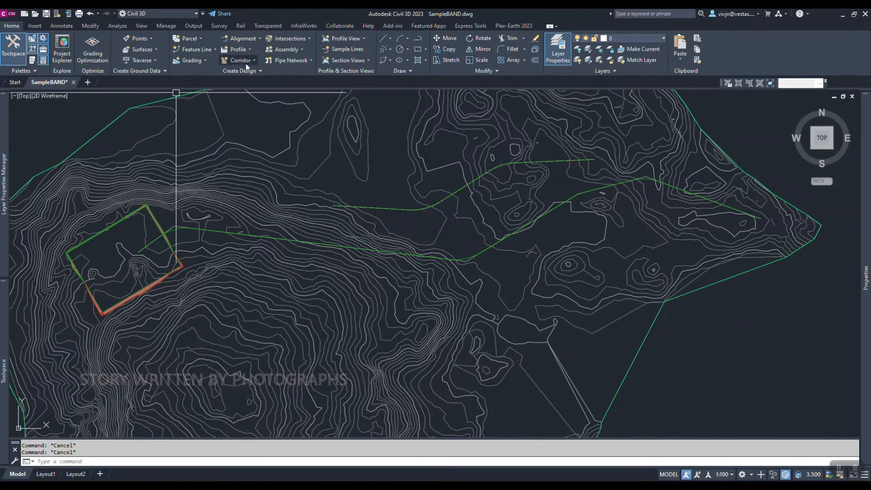
{"action": "left_click", "coordinate": [252, 61]}
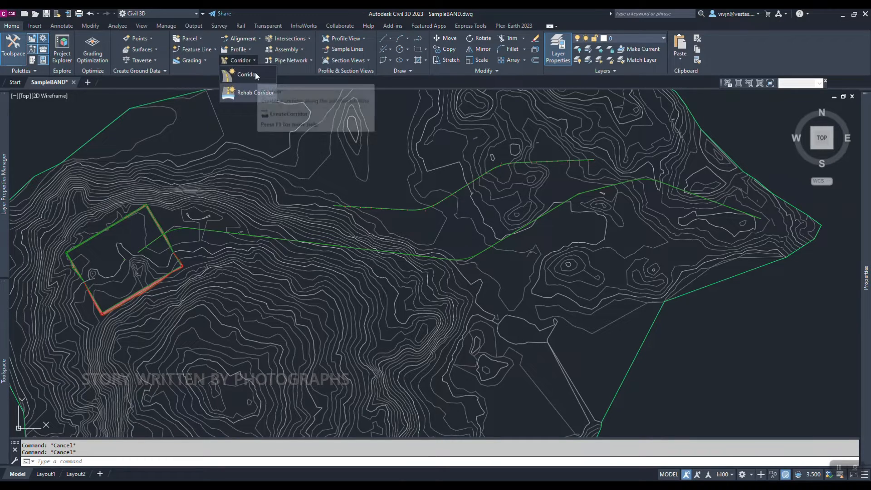
{"action": "left_click", "coordinate": [255, 75]}
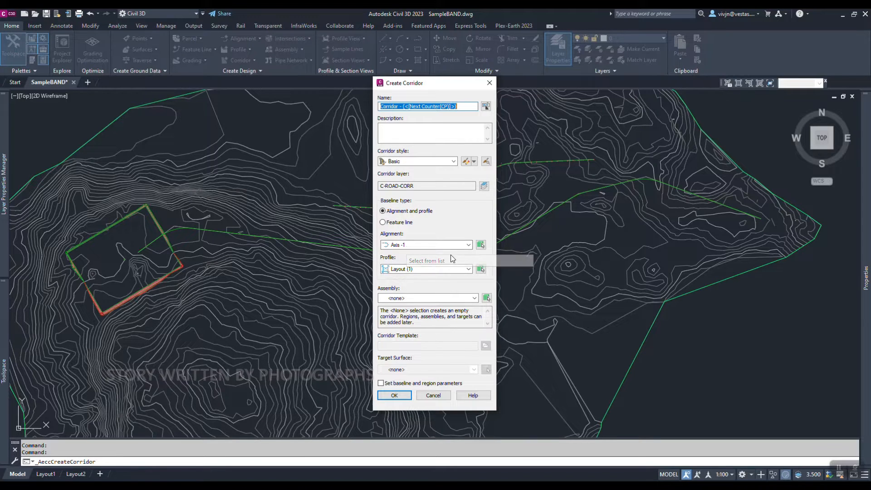
{"action": "left_click", "coordinate": [416, 246]}
{"action": "left_click", "coordinate": [417, 250]}
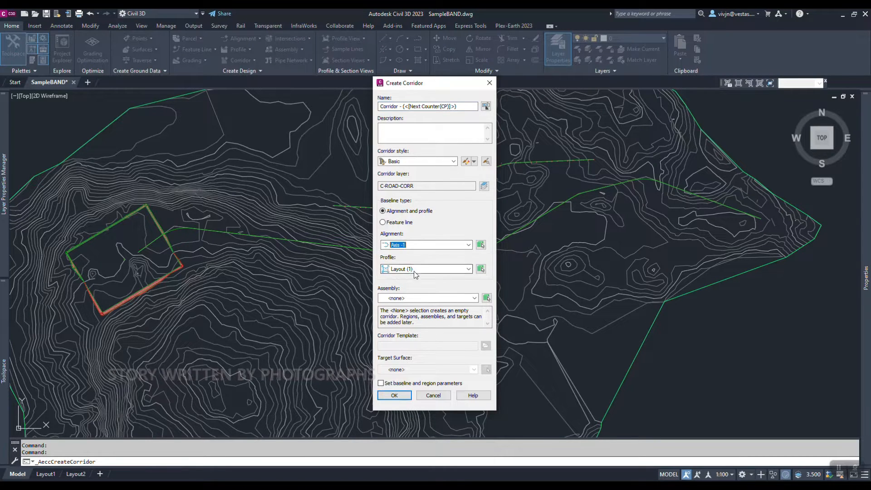
{"action": "left_click", "coordinate": [410, 270]}
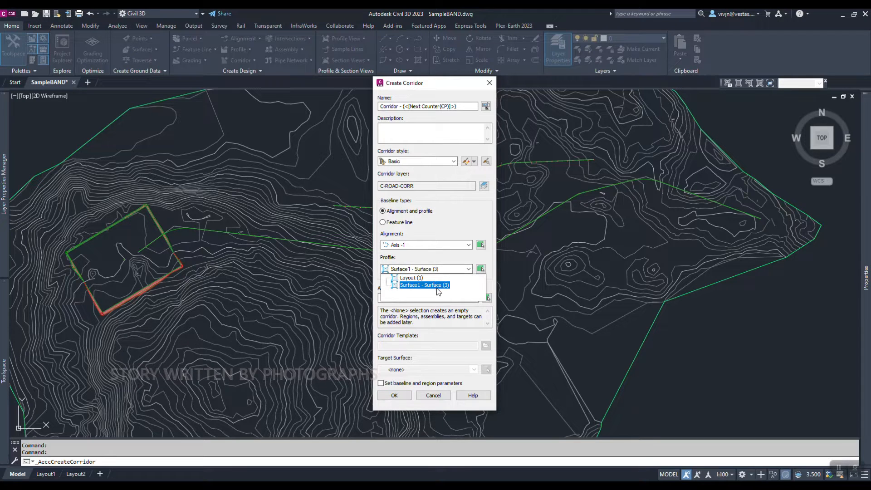
{"action": "left_click", "coordinate": [411, 277]}
{"action": "left_click", "coordinate": [393, 270]}
{"action": "left_click", "coordinate": [412, 250]}
{"action": "left_click", "coordinate": [408, 270]}
{"action": "left_click", "coordinate": [414, 285]}
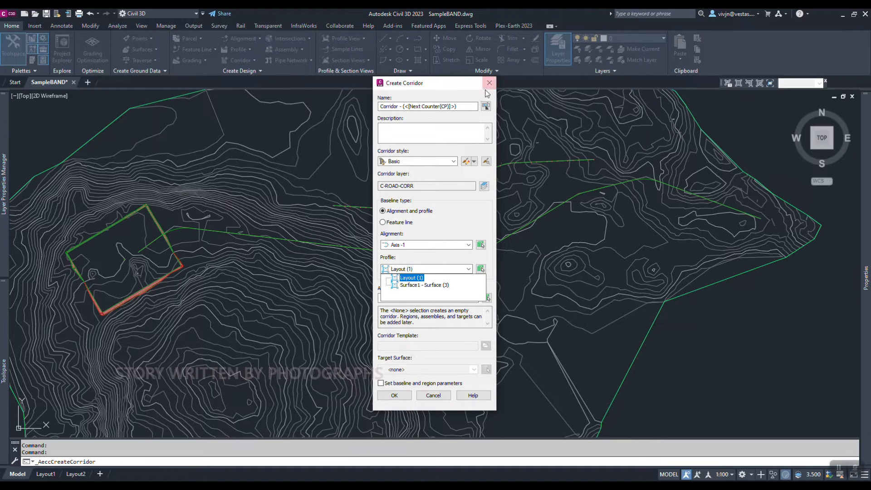
{"action": "left_click", "coordinate": [489, 83]}
Step: Inspect the Axis -1 profile view and check the design profile's name in its properties
{"action": "scroll", "coordinate": [479, 234], "scroll_direction": "down", "scroll_amount": 10}
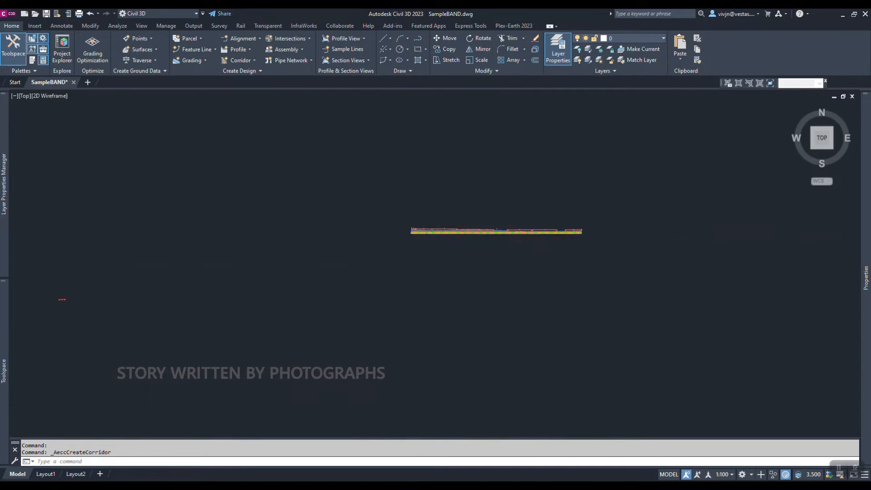
{"action": "scroll", "coordinate": [454, 233], "scroll_direction": "up", "scroll_amount": 10}
{"action": "scroll", "coordinate": [496, 179], "scroll_direction": "down", "scroll_amount": 5}
{"action": "scroll", "coordinate": [389, 223], "scroll_direction": "up", "scroll_amount": 5}
{"action": "scroll", "coordinate": [290, 184], "scroll_direction": "up", "scroll_amount": 2}
{"action": "scroll", "coordinate": [291, 195], "scroll_direction": "down", "scroll_amount": 8}
{"action": "scroll", "coordinate": [430, 236], "scroll_direction": "down", "scroll_amount": 2}
{"action": "scroll", "coordinate": [414, 223], "scroll_direction": "up", "scroll_amount": 8}
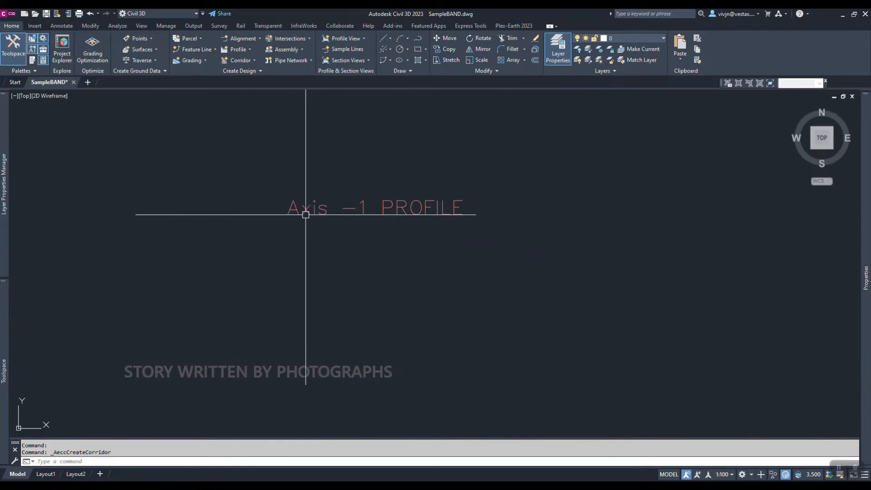
{"action": "left_click", "coordinate": [415, 208]}
{"action": "scroll", "coordinate": [424, 202], "scroll_direction": "down", "scroll_amount": 8}
{"action": "scroll", "coordinate": [480, 241], "scroll_direction": "up", "scroll_amount": 1}
{"action": "scroll", "coordinate": [395, 230], "scroll_direction": "up", "scroll_amount": 8}
{"action": "key", "text": "Escape"}
{"action": "key", "text": "Escape"}
{"action": "left_click", "coordinate": [393, 229]}
{"action": "key", "text": "Escape"}
{"action": "key", "text": "Escape"}
{"action": "left_click", "coordinate": [409, 206]}
{"action": "mouse_move", "coordinate": [866, 223]}
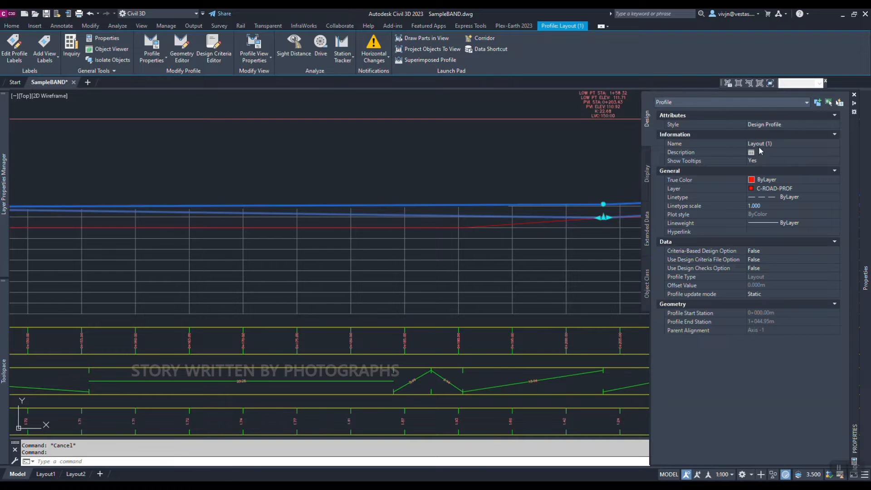
{"action": "key", "text": "Escape"}
{"action": "scroll", "coordinate": [411, 208], "scroll_direction": "down", "scroll_amount": 10}
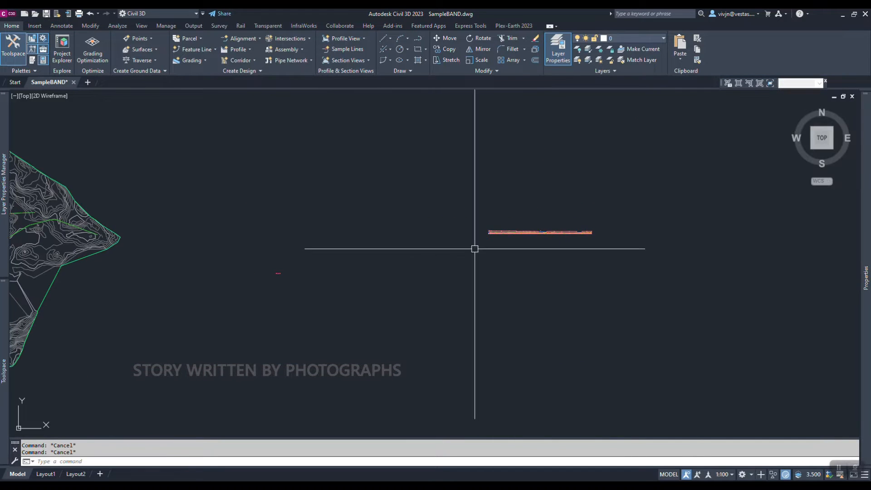
{"action": "scroll", "coordinate": [268, 273], "scroll_direction": "up", "scroll_amount": 2}
{"action": "middle_click_drag", "start_coordinate": [271, 281], "coordinate": [323, 283]}
{"action": "scroll", "coordinate": [435, 278], "scroll_direction": "down", "scroll_amount": 4}
{"action": "scroll", "coordinate": [293, 273], "scroll_direction": "up", "scroll_amount": 2}
{"action": "scroll", "coordinate": [679, 268], "scroll_direction": "down", "scroll_amount": 2}
{"action": "middle_click_drag", "start_coordinate": [679, 267], "coordinate": [241, 298]}
{"action": "scroll", "coordinate": [294, 283], "scroll_direction": "up", "scroll_amount": 7}
{"action": "scroll", "coordinate": [794, 263], "scroll_direction": "up", "scroll_amount": 5}
{"action": "middle_click_drag", "start_coordinate": [794, 263], "coordinate": [560, 287]}
{"action": "scroll", "coordinate": [690, 297], "scroll_direction": "up", "scroll_amount": 5}
{"action": "scroll", "coordinate": [652, 277], "scroll_direction": "down", "scroll_amount": 7}
{"action": "middle_click_drag", "start_coordinate": [298, 294], "coordinate": [463, 307]}
{"action": "scroll", "coordinate": [163, 338], "scroll_direction": "down", "scroll_amount": 2}
{"action": "middle_click_drag", "start_coordinate": [16, 416], "coordinate": [112, 398]}
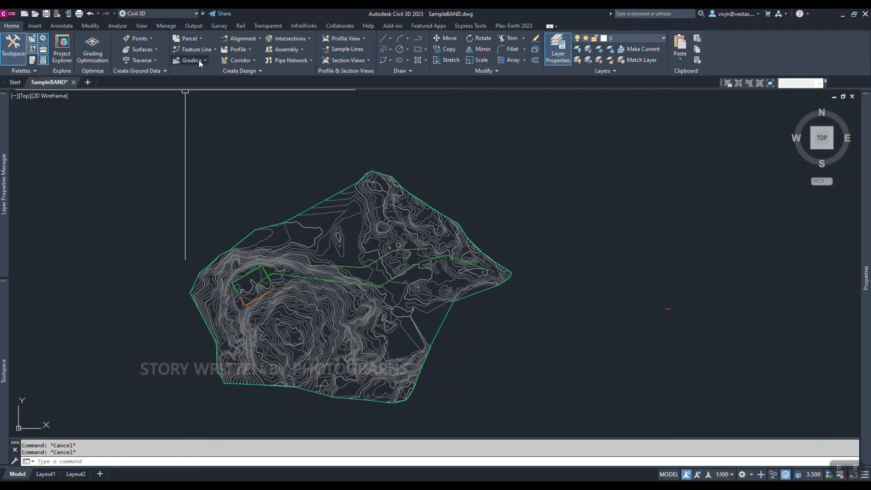
Step: Start a new corridor with the default name template, using alignment Axis -1 and profile Layout (1) as the baseline
{"action": "left_click", "coordinate": [245, 61]}
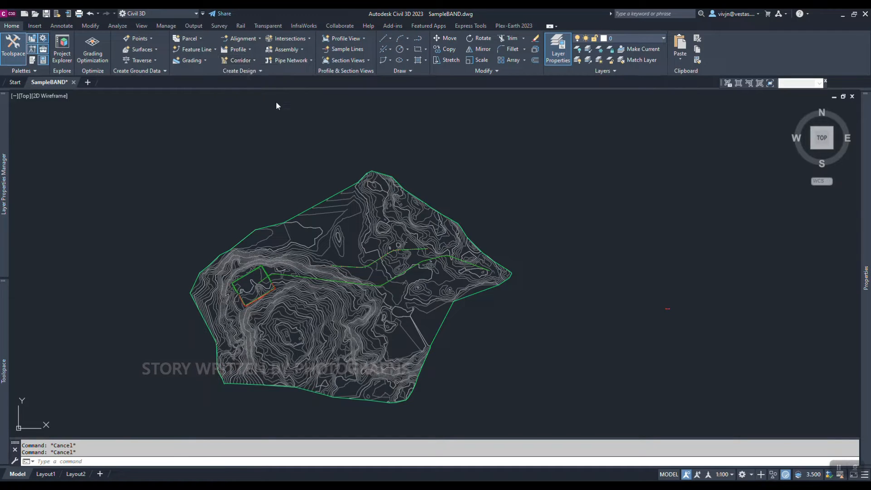
{"action": "left_click", "coordinate": [485, 107]}
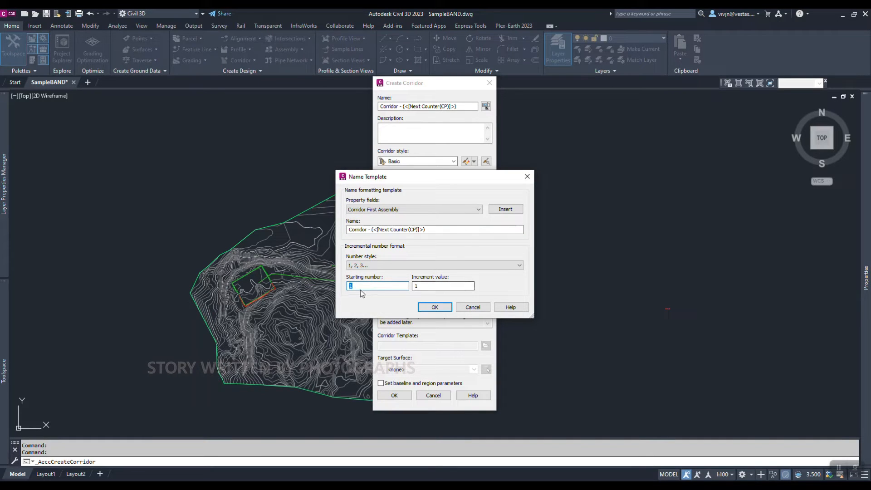
{"action": "left_click", "coordinate": [528, 179]}
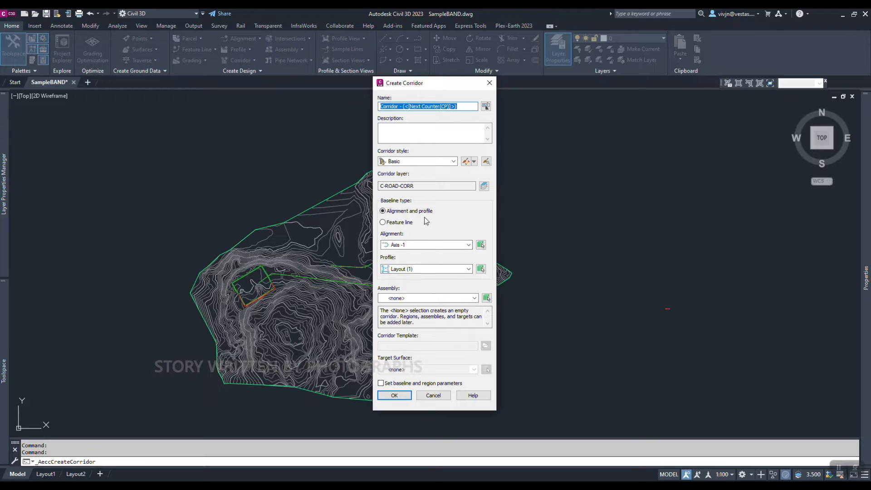
{"action": "left_click", "coordinate": [403, 247]}
{"action": "left_click", "coordinate": [410, 270]}
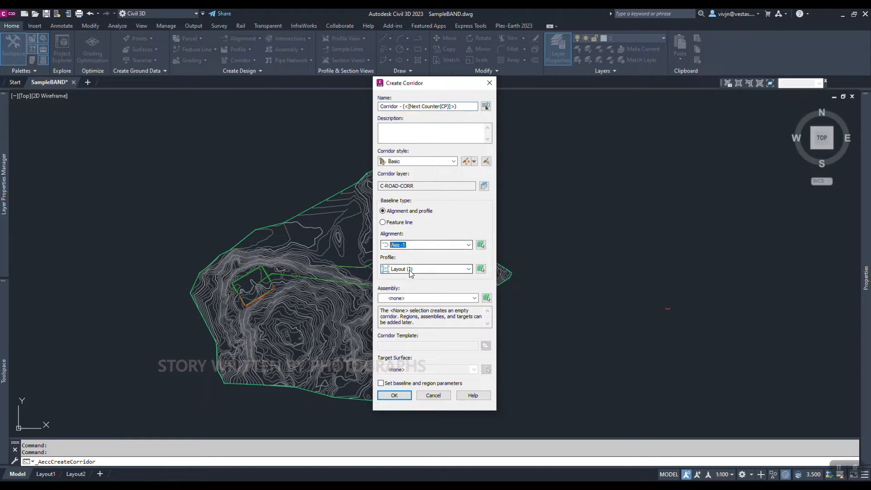
{"action": "left_click", "coordinate": [411, 271]}
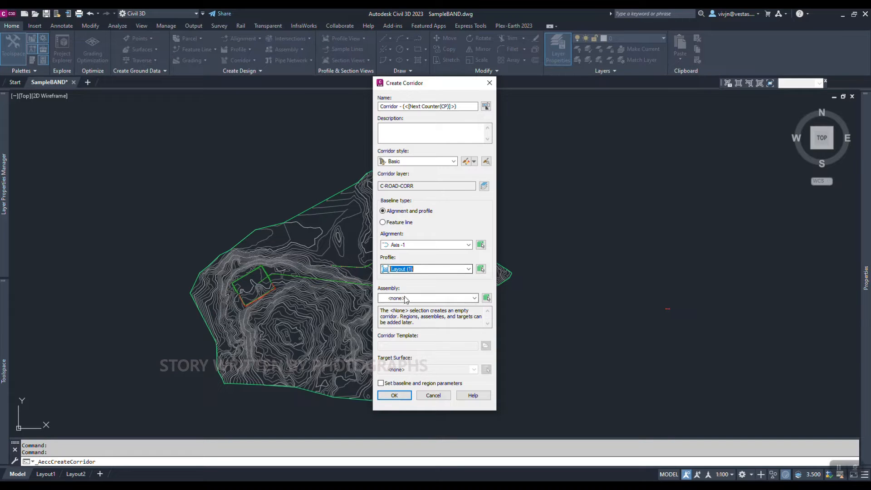
Step: Assign Assembly - (1) and target surface Surface1 to the corridor and confirm its creation settings
{"action": "left_click", "coordinate": [407, 299]}
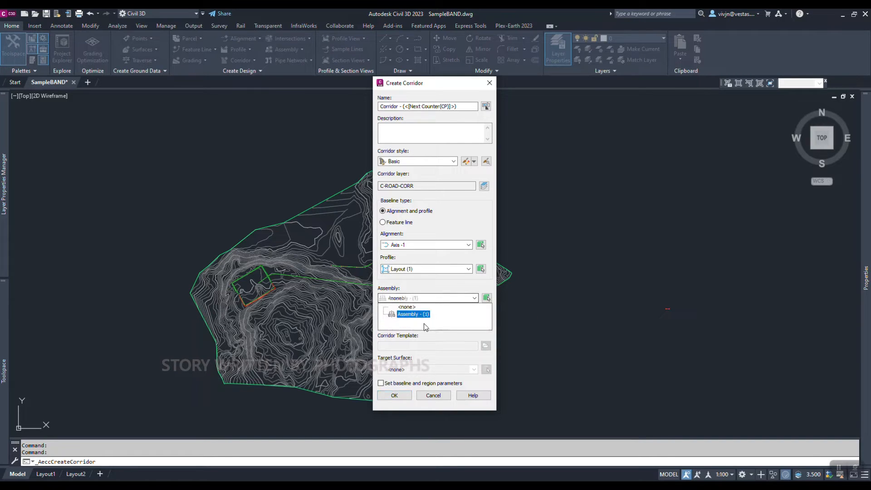
{"action": "left_click", "coordinate": [420, 317]}
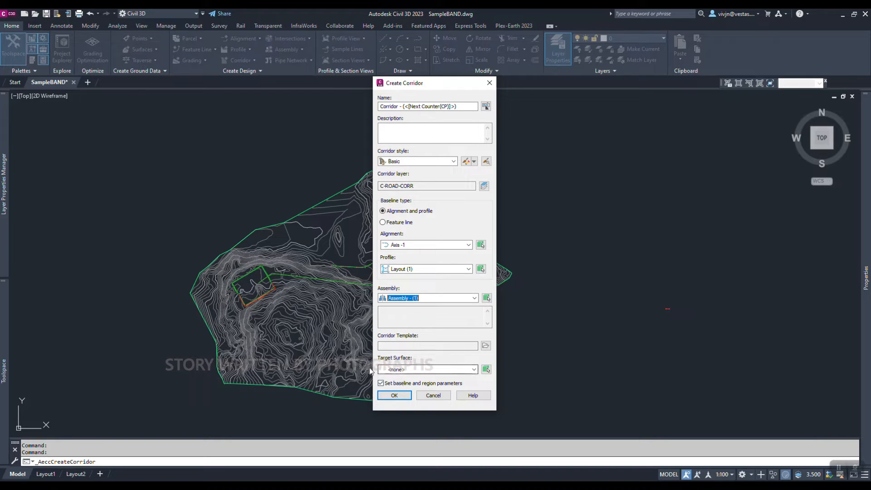
{"action": "left_click", "coordinate": [414, 370]}
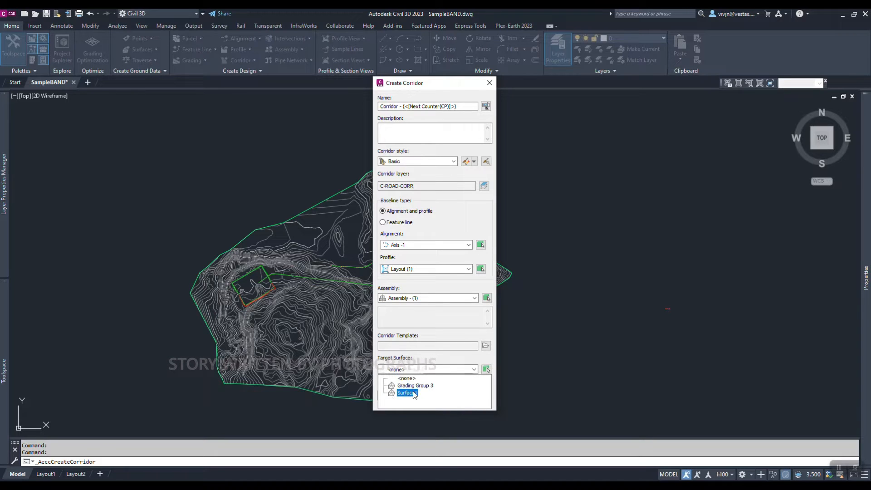
{"action": "left_click", "coordinate": [407, 392]}
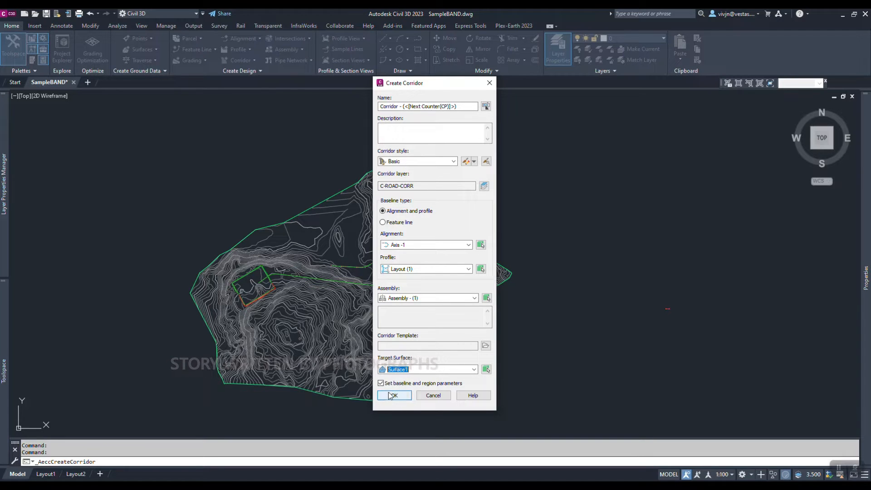
{"action": "left_click", "coordinate": [394, 396]}
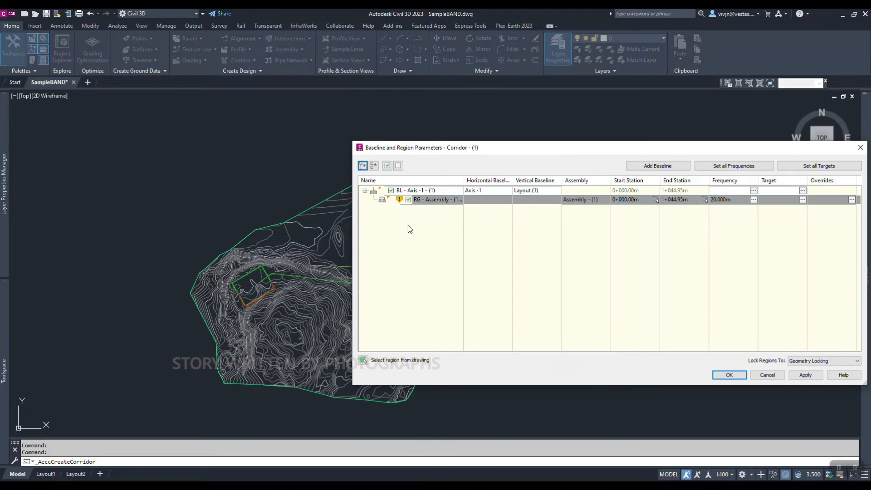
Step: Apply the corridor's baseline and region parameters as they are and rebuild the corridor
{"action": "left_click_drag", "start_coordinate": [453, 151], "coordinate": [296, 146]}
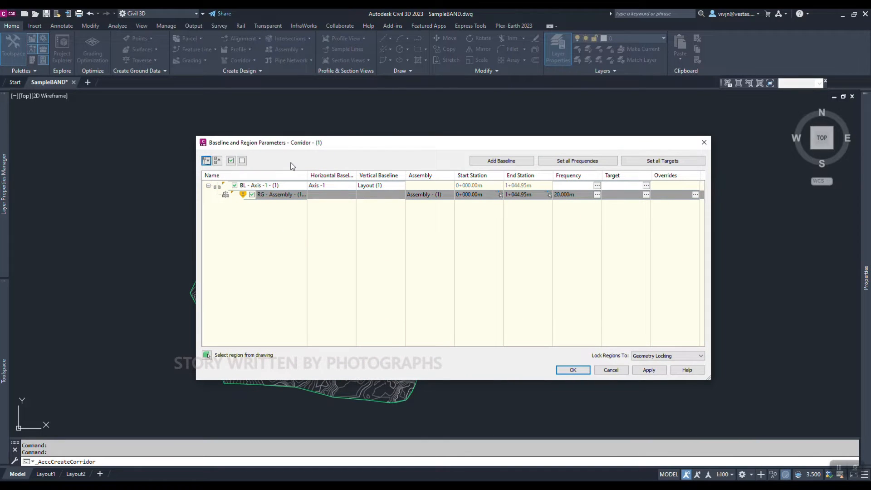
{"action": "left_click", "coordinate": [429, 193]}
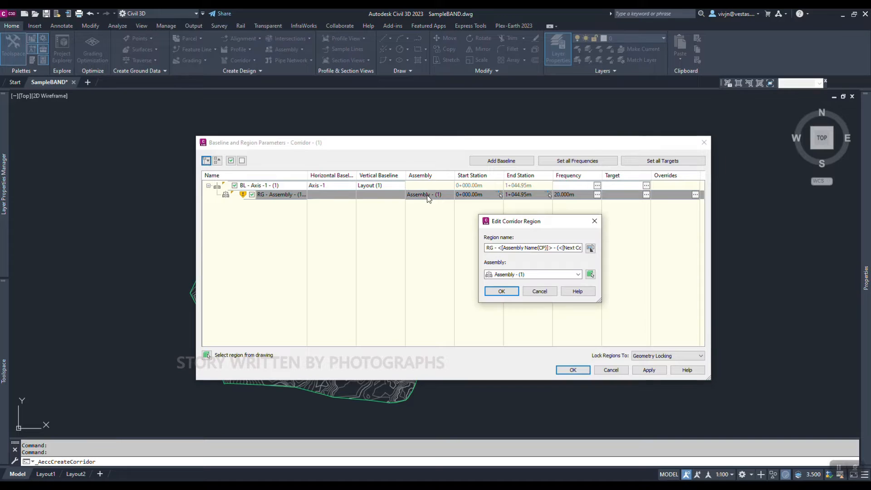
{"action": "left_click", "coordinate": [595, 217]}
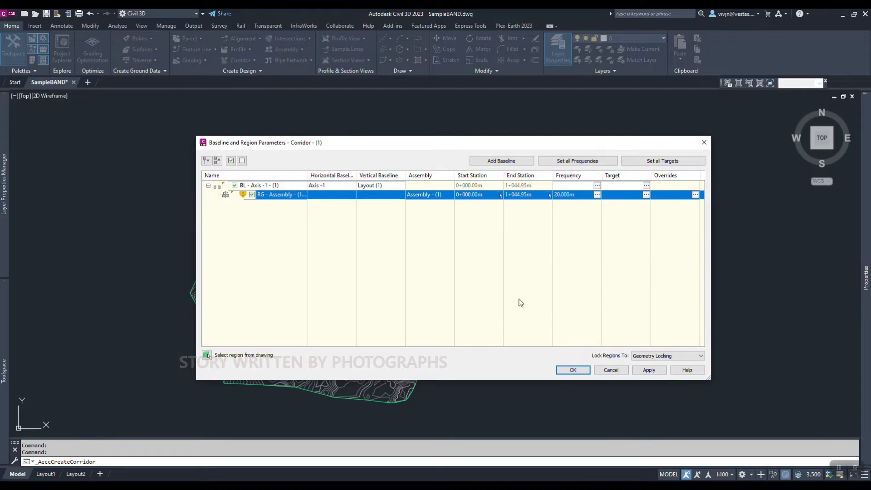
{"action": "left_click", "coordinate": [649, 370]}
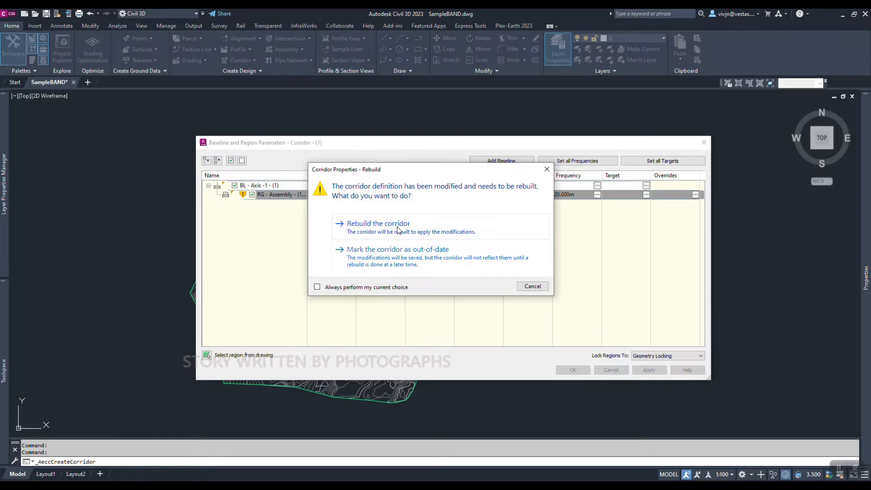
{"action": "left_click", "coordinate": [378, 224]}
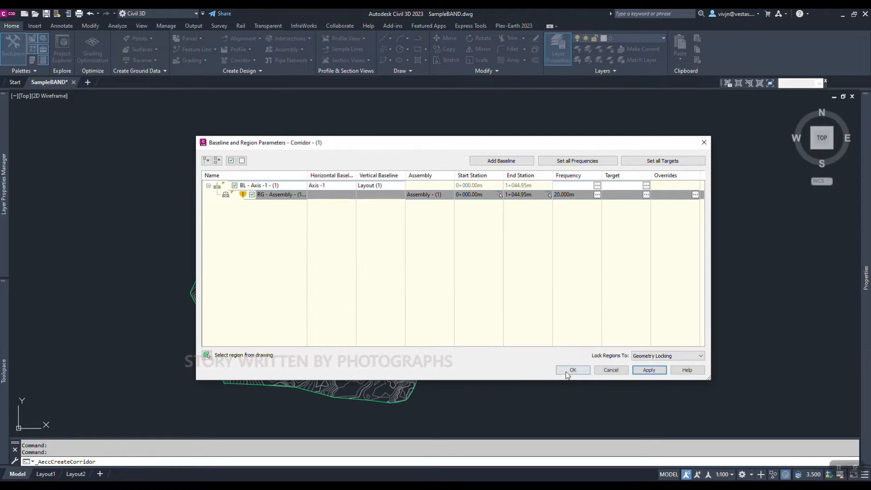
{"action": "left_click", "coordinate": [574, 371]}
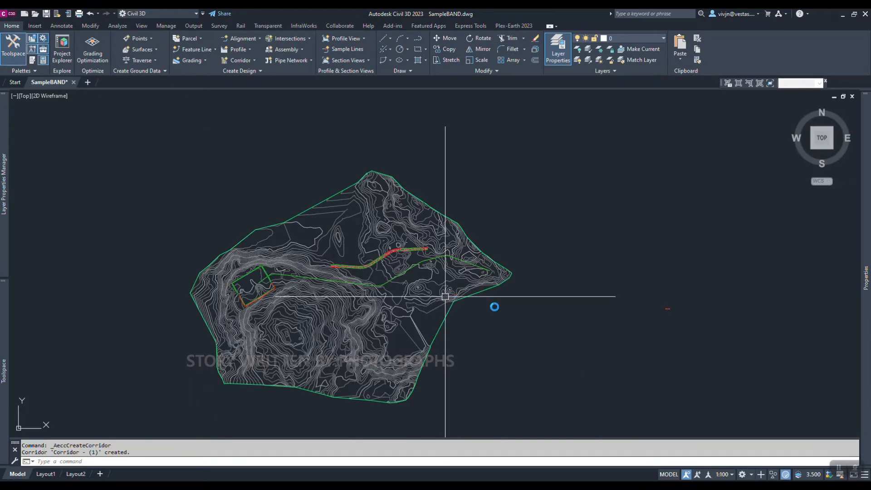
Step: Examine the new corridor in plan, including its cross-section lines and feature lines
{"action": "scroll", "coordinate": [289, 268], "scroll_direction": "up", "scroll_amount": 9}
{"action": "middle_click_drag", "start_coordinate": [434, 270], "coordinate": [339, 281]}
{"action": "scroll", "coordinate": [471, 267], "scroll_direction": "down", "scroll_amount": 5}
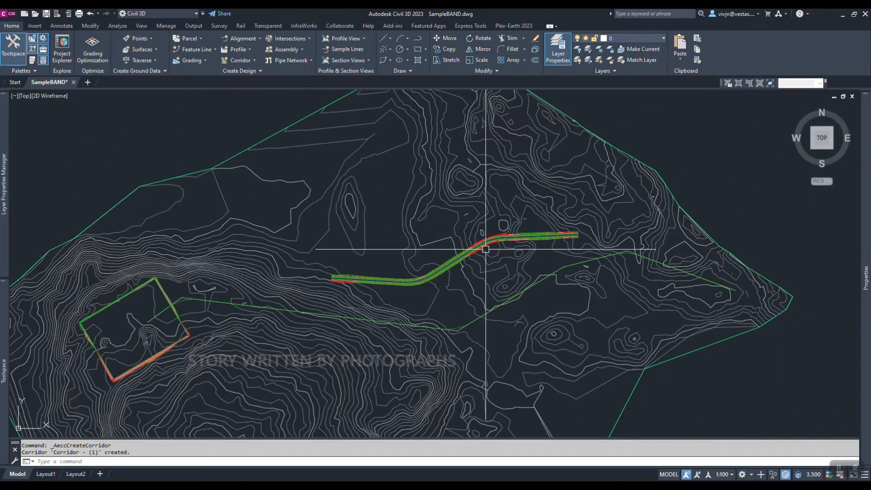
{"action": "scroll", "coordinate": [590, 240], "scroll_direction": "up", "scroll_amount": 4}
{"action": "scroll", "coordinate": [515, 253], "scroll_direction": "down", "scroll_amount": 5}
{"action": "scroll", "coordinate": [315, 288], "scroll_direction": "up", "scroll_amount": 6}
{"action": "scroll", "coordinate": [277, 282], "scroll_direction": "down", "scroll_amount": 2}
{"action": "scroll", "coordinate": [342, 280], "scroll_direction": "up", "scroll_amount": 8}
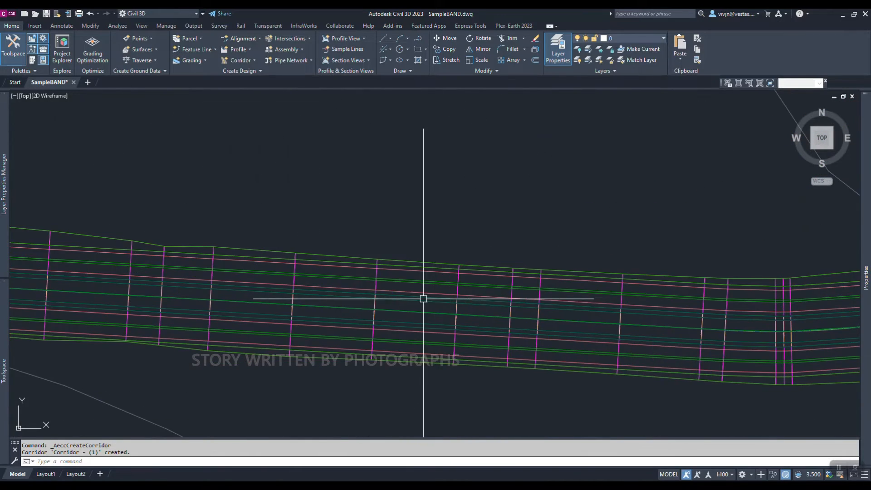
{"action": "left_click", "coordinate": [399, 316]}
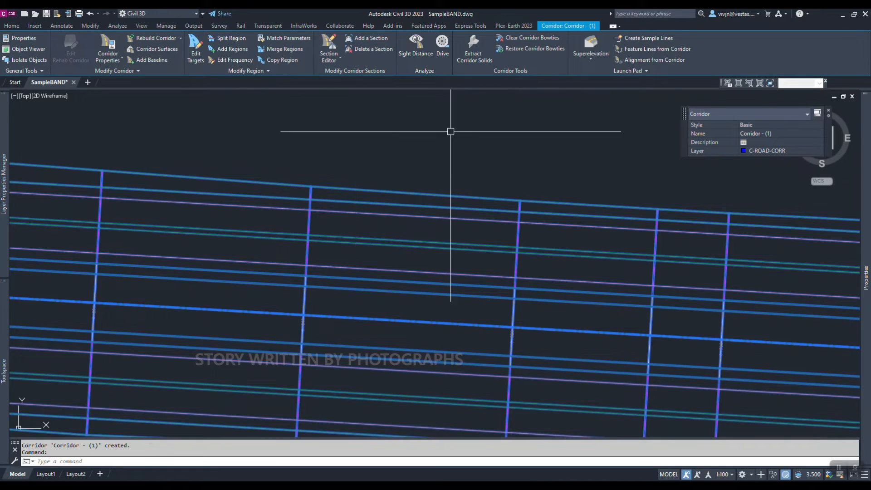
{"action": "scroll", "coordinate": [466, 195], "scroll_direction": "down", "scroll_amount": 5}
{"action": "scroll", "coordinate": [442, 212], "scroll_direction": "up", "scroll_amount": 1}
{"action": "key", "text": "Escape"}
Step: Draw a straight polyline crossing the corridor just past its bend
{"action": "type", "text": "pl"}
{"action": "key", "text": "Return"}
{"action": "scroll", "coordinate": [457, 230], "scroll_direction": "up", "scroll_amount": 3}
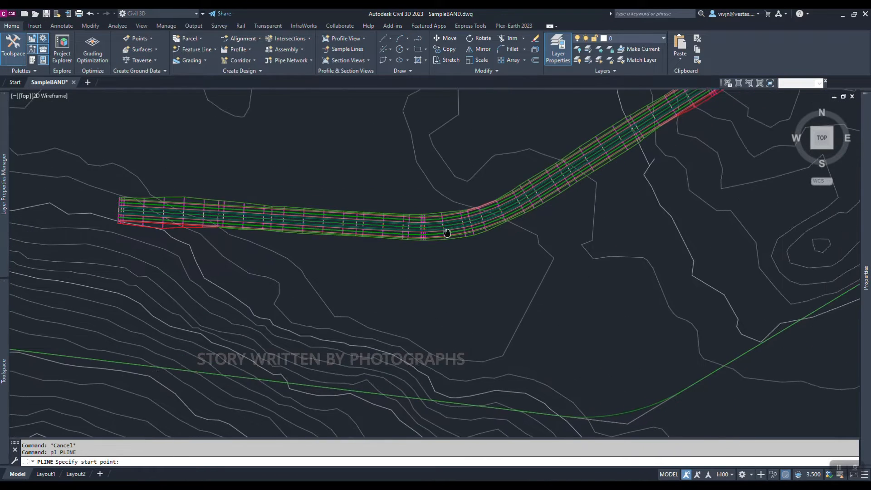
{"action": "left_click", "coordinate": [512, 171]}
{"action": "left_click", "coordinate": [577, 269]}
{"action": "key", "text": "Escape"}
Step: Create a quick profile from the crossing polyline, sampling Grading Group 3 and Surface1, place its view in empty space and dismiss the event log
{"action": "left_click", "coordinate": [568, 257]}
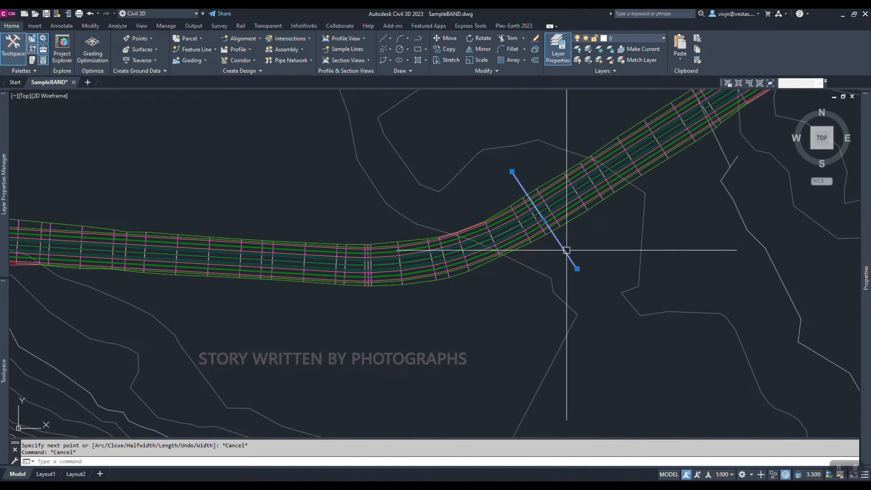
{"action": "right_click", "coordinate": [541, 297]}
{"action": "left_click", "coordinate": [527, 259]}
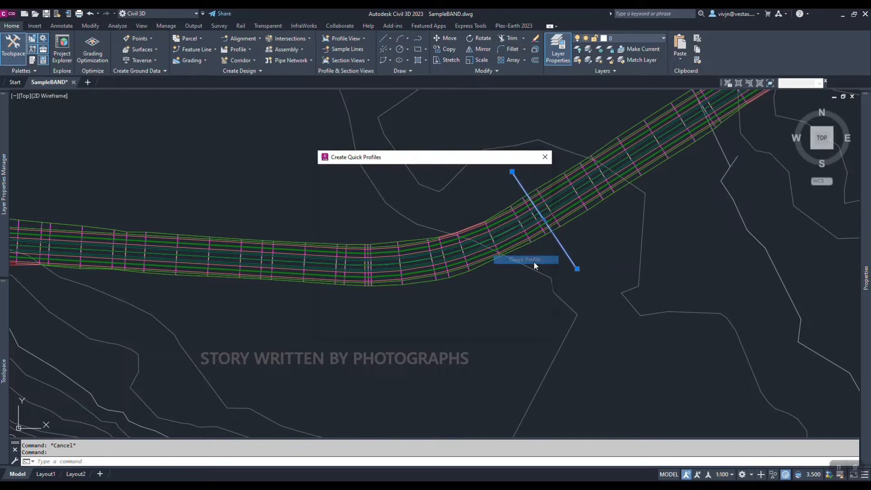
{"action": "left_click", "coordinate": [350, 203]}
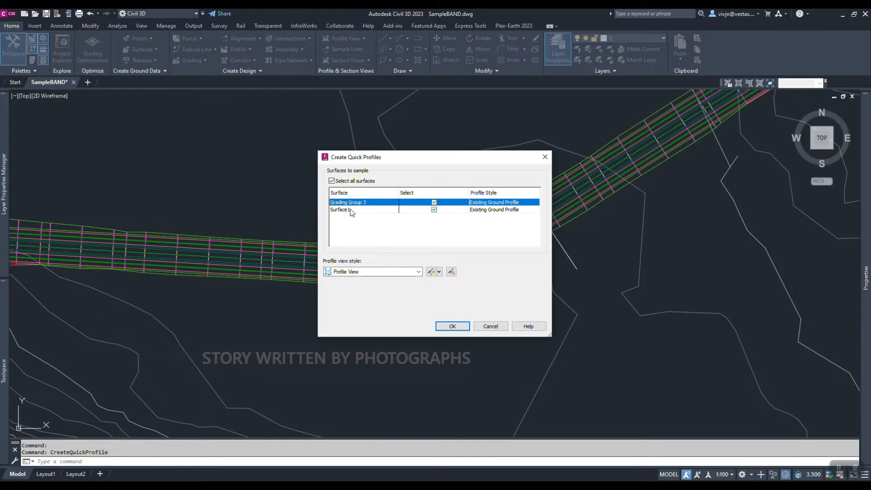
{"action": "left_click", "coordinate": [352, 209]}
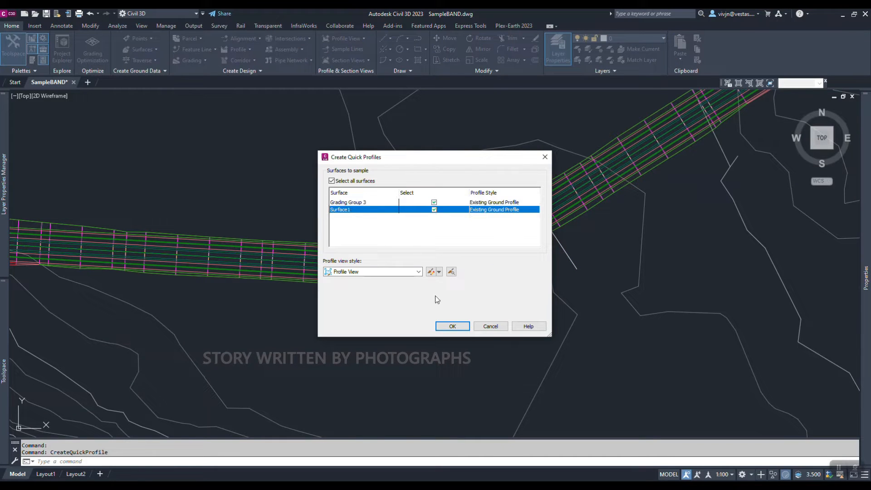
{"action": "left_click", "coordinate": [453, 326]}
{"action": "scroll", "coordinate": [509, 321], "scroll_direction": "down", "scroll_amount": 8}
{"action": "left_click", "coordinate": [633, 308]}
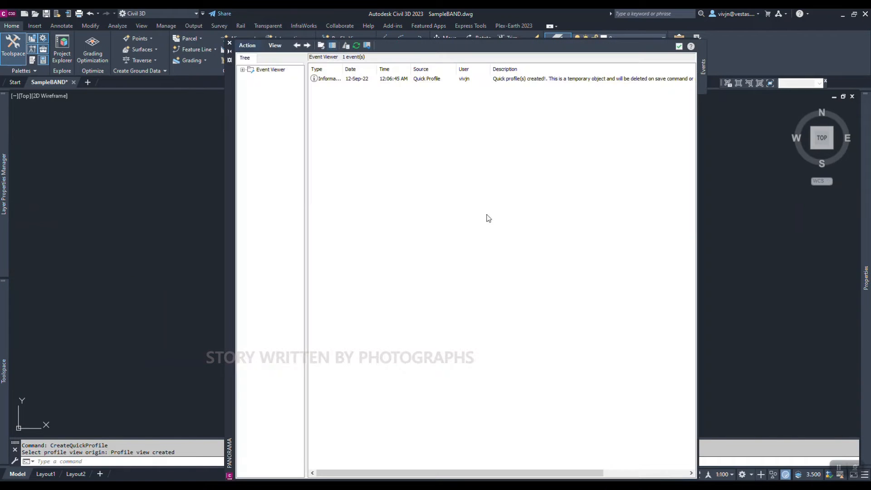
{"action": "left_click", "coordinate": [679, 47]}
Step: Inspect the quick profile view of the crossing line and delete it
{"action": "scroll", "coordinate": [479, 227], "scroll_direction": "up", "scroll_amount": 18}
{"action": "scroll", "coordinate": [475, 277], "scroll_direction": "down", "scroll_amount": 4}
{"action": "middle_click_drag", "start_coordinate": [527, 293], "coordinate": [513, 293]}
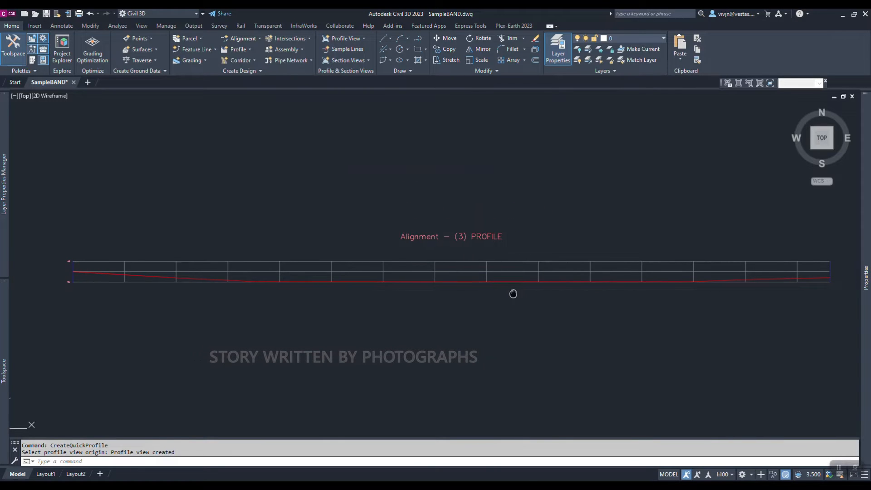
{"action": "left_click", "coordinate": [442, 285]}
{"action": "left_click", "coordinate": [432, 266]}
{"action": "key", "text": "Delete"}
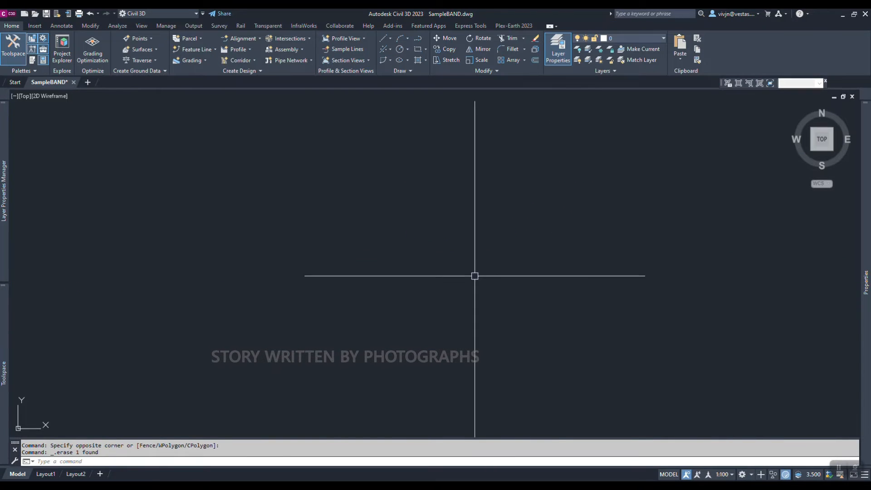
Step: Create a corridor surface in the properties of Corridor - (1)
{"action": "scroll", "coordinate": [499, 218], "scroll_direction": "down", "scroll_amount": 10}
{"action": "scroll", "coordinate": [456, 318], "scroll_direction": "up", "scroll_amount": 6}
{"action": "scroll", "coordinate": [436, 254], "scroll_direction": "up", "scroll_amount": 10}
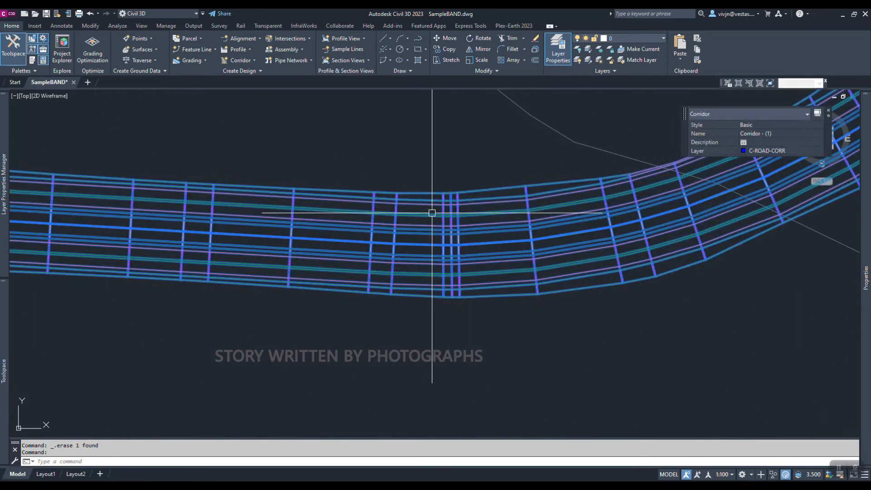
{"action": "left_click", "coordinate": [432, 213]}
{"action": "right_click", "coordinate": [432, 214]}
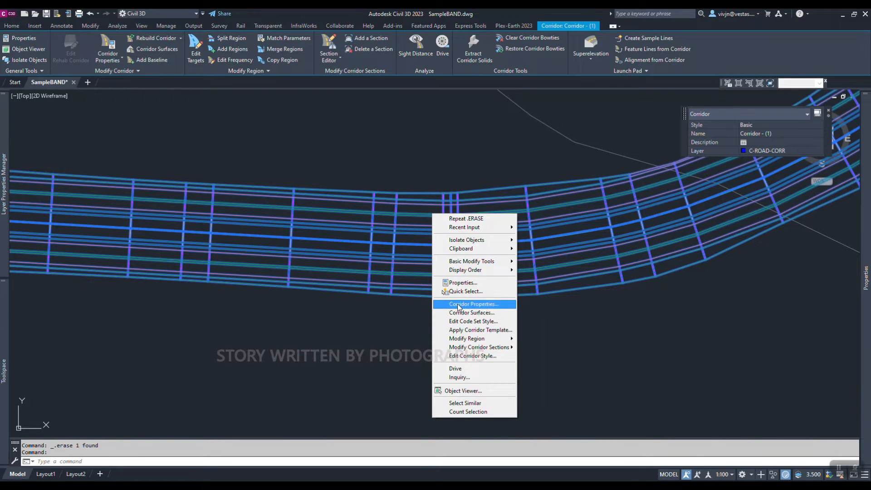
{"action": "left_click", "coordinate": [474, 304]}
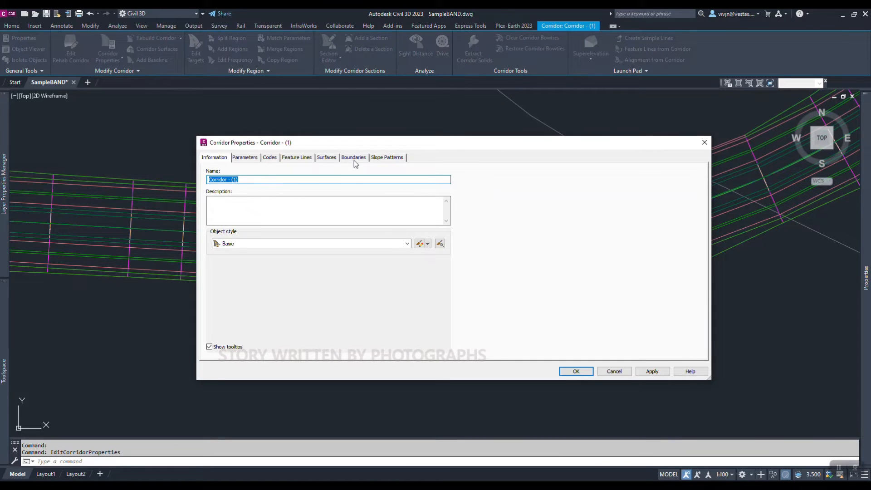
{"action": "left_click", "coordinate": [325, 158]}
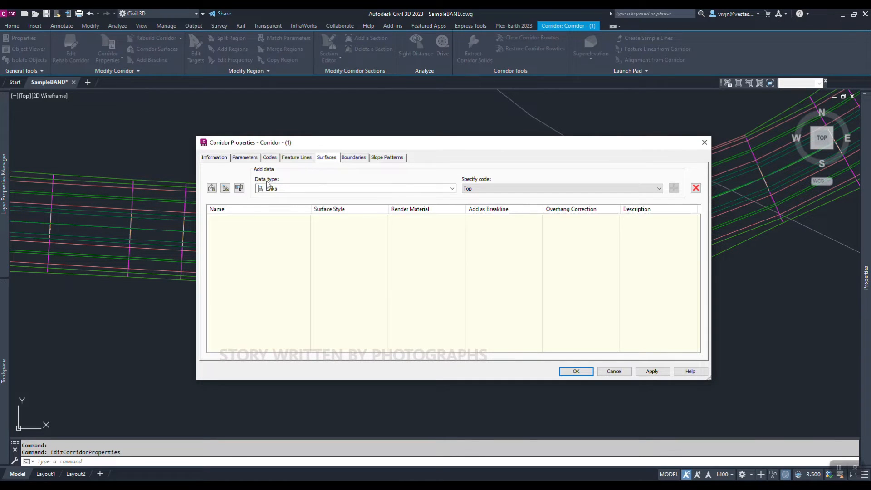
{"action": "left_click", "coordinate": [212, 188]}
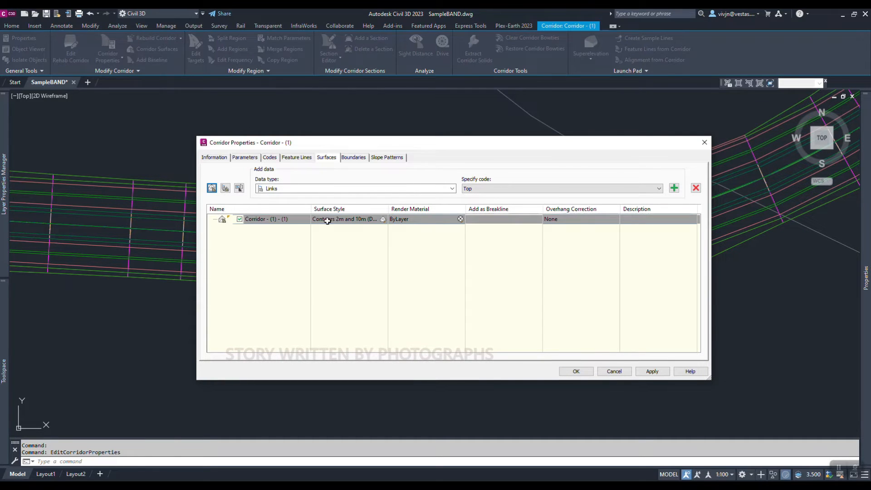
Step: Add the link codes Daylight, Daylight_Cut and Daylight_Fill to the corridor surface
{"action": "left_click", "coordinate": [482, 189]}
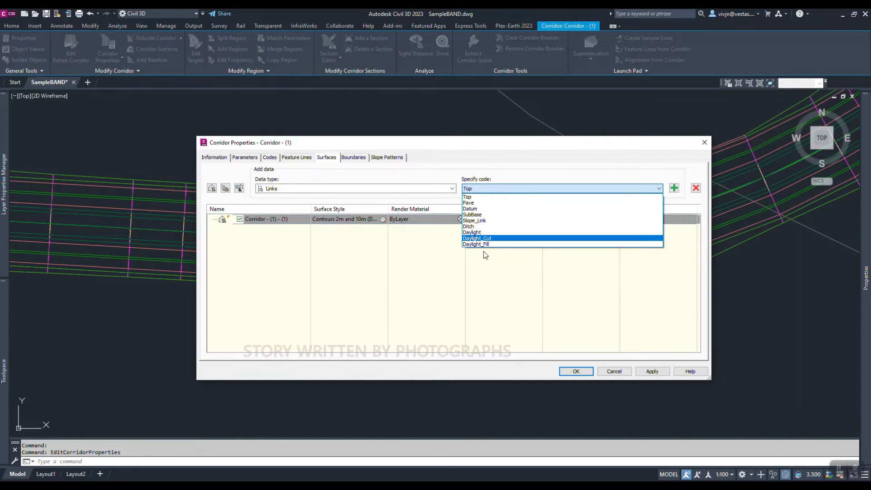
{"action": "left_click", "coordinate": [483, 238]}
{"action": "left_click", "coordinate": [490, 188]}
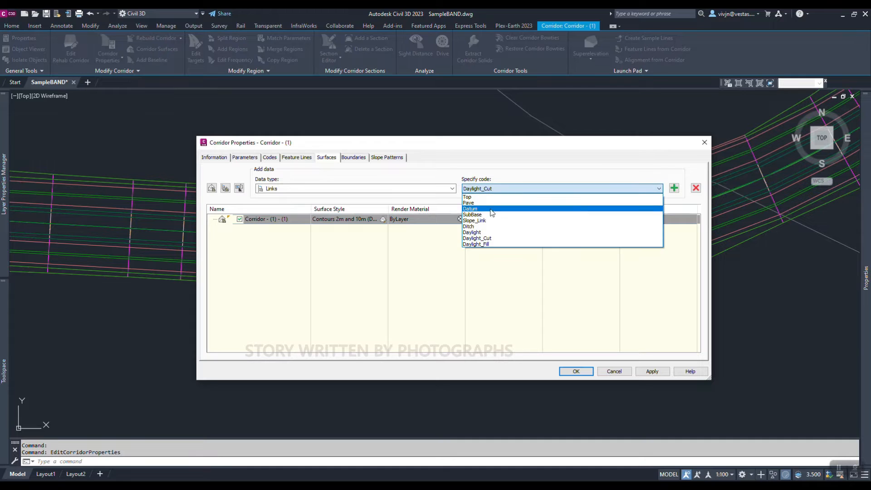
{"action": "left_click", "coordinate": [489, 231]}
{"action": "left_click", "coordinate": [674, 189]}
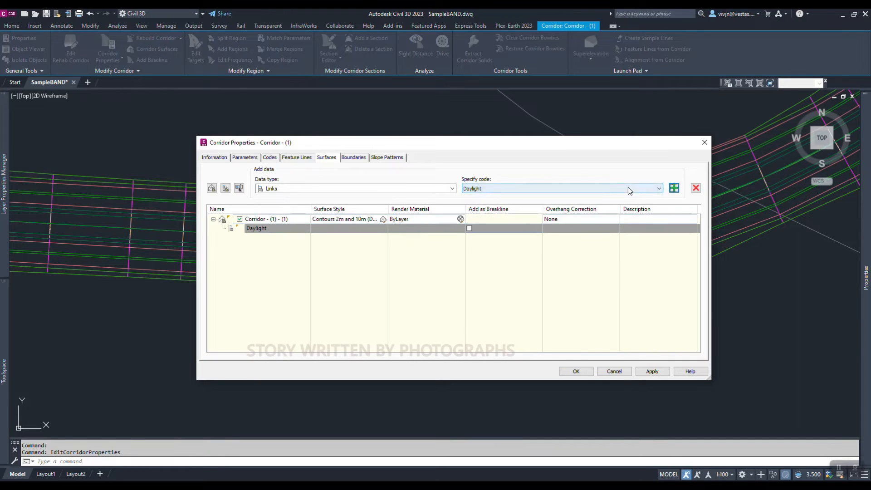
{"action": "left_click", "coordinate": [629, 188]}
{"action": "left_click", "coordinate": [593, 237]}
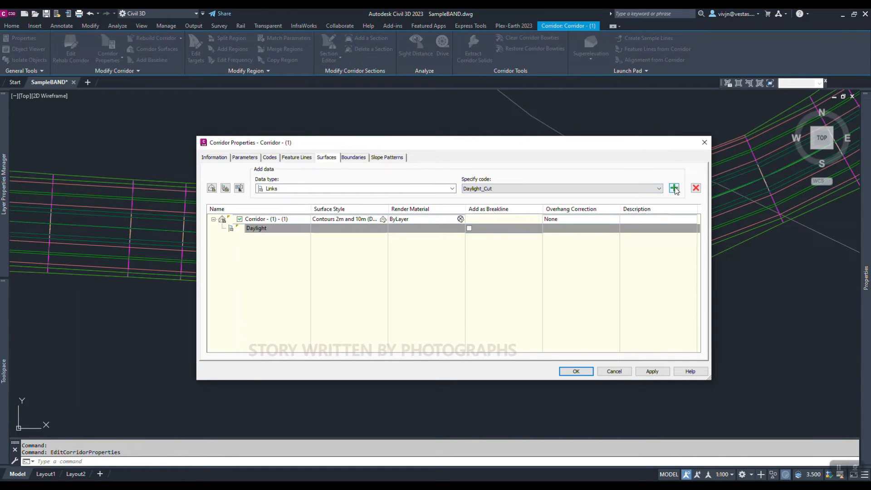
{"action": "left_click", "coordinate": [675, 190]}
{"action": "left_click", "coordinate": [626, 188]}
{"action": "left_click", "coordinate": [582, 245]}
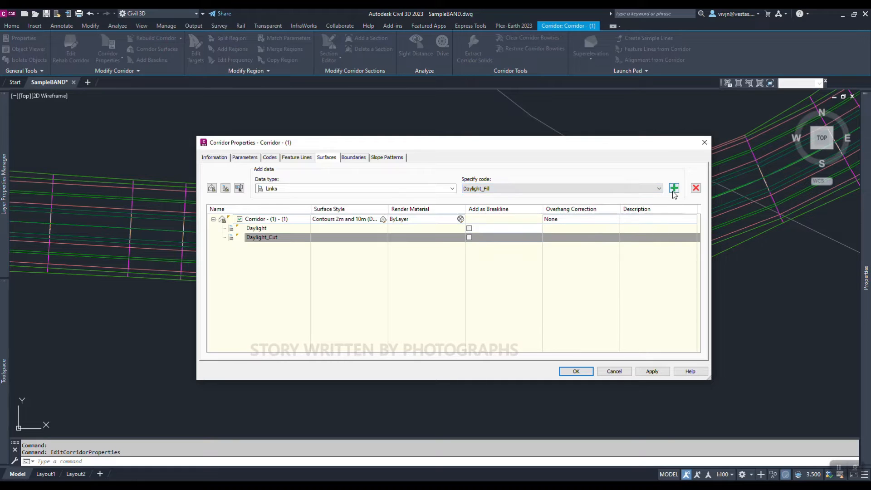
{"action": "left_click", "coordinate": [674, 189]}
Step: Add an automatic outside boundary to the corridor surface from the Daylight feature lines and apply the corridor properties
{"action": "left_click", "coordinate": [353, 157]}
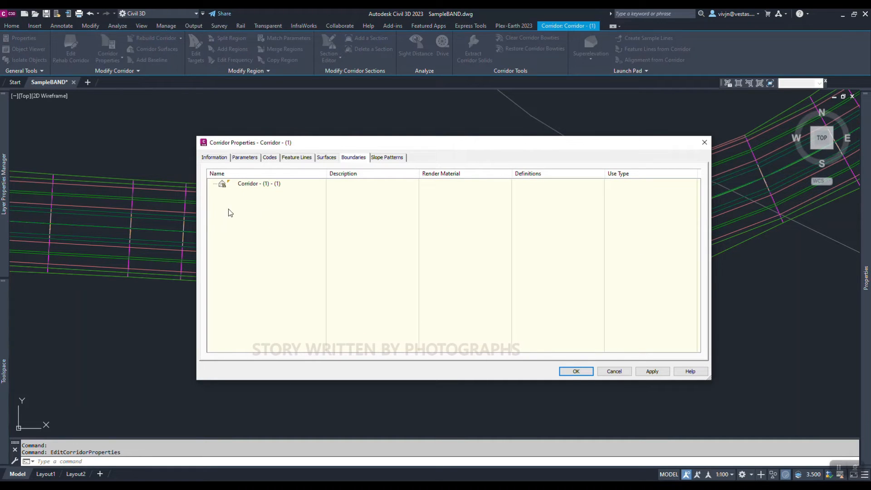
{"action": "left_click", "coordinate": [265, 185]}
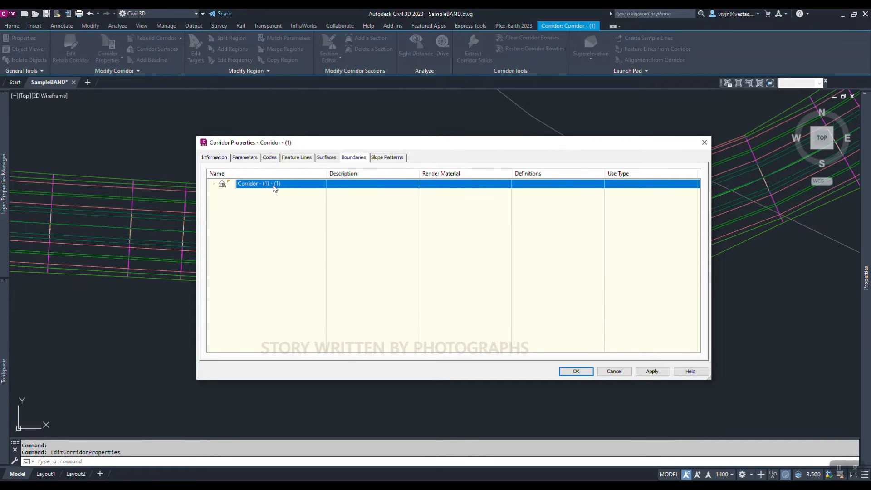
{"action": "right_click", "coordinate": [283, 186]}
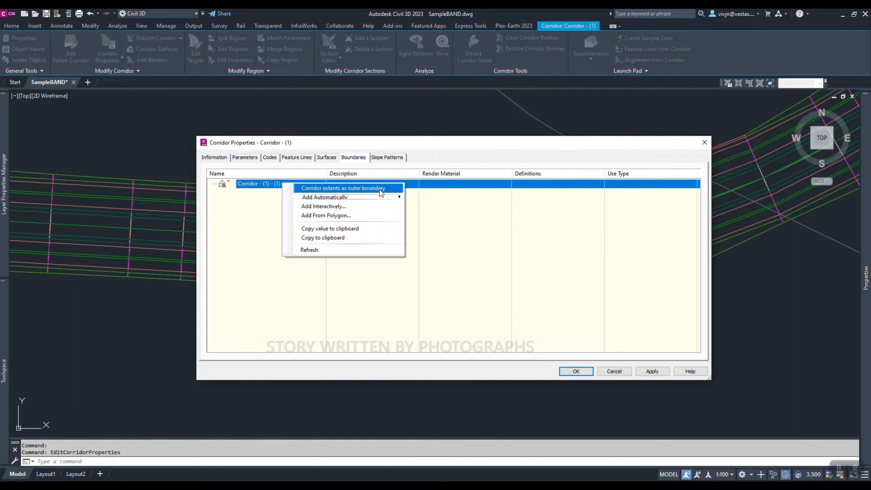
{"action": "mouse_move", "coordinate": [334, 200]}
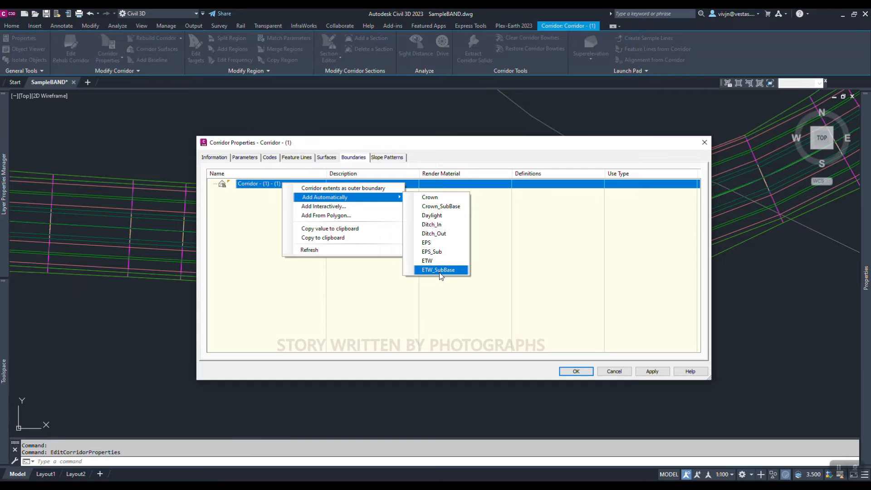
{"action": "left_click", "coordinate": [451, 216]}
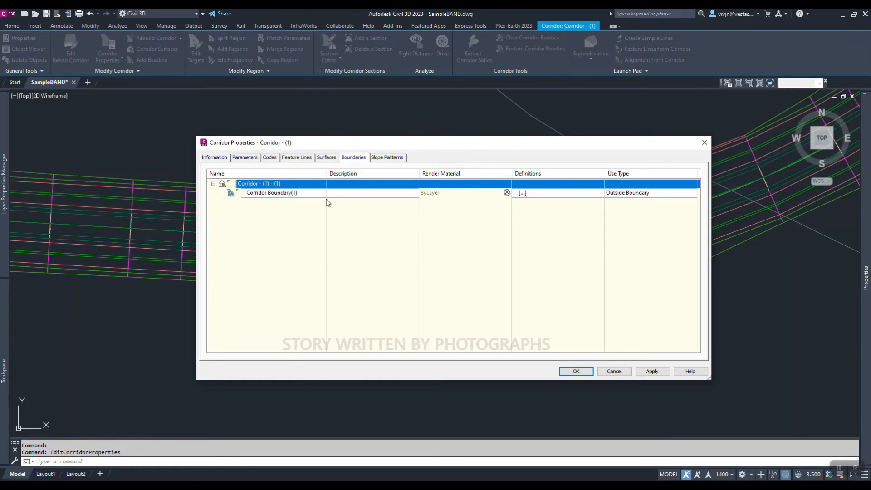
{"action": "left_click", "coordinate": [651, 372]}
{"action": "left_click", "coordinate": [379, 224]}
{"action": "left_click", "coordinate": [576, 371]}
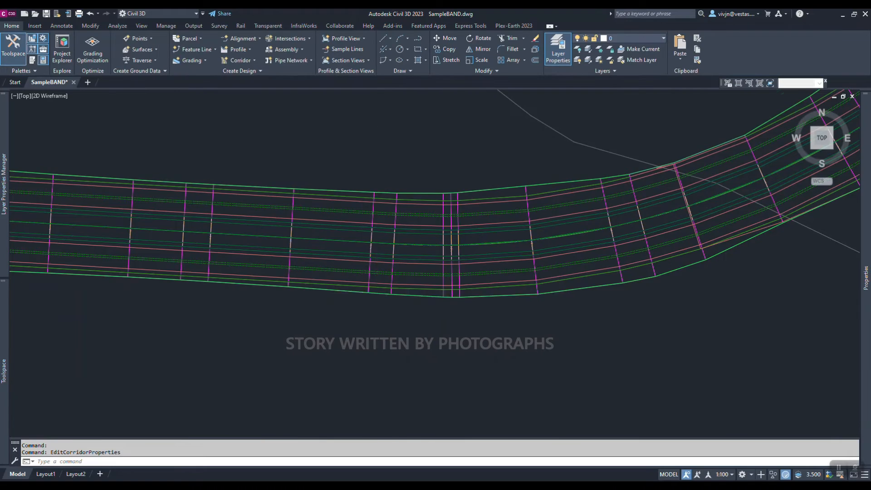
Step: Set up a quick profile from the crossing polyline, sampling the corridor surface, Grading Group 3 and Surface1
{"action": "scroll", "coordinate": [414, 273], "scroll_direction": "down", "scroll_amount": 5}
{"action": "scroll", "coordinate": [424, 273], "scroll_direction": "up", "scroll_amount": 6}
{"action": "left_click", "coordinate": [399, 268]}
{"action": "right_click", "coordinate": [395, 271]}
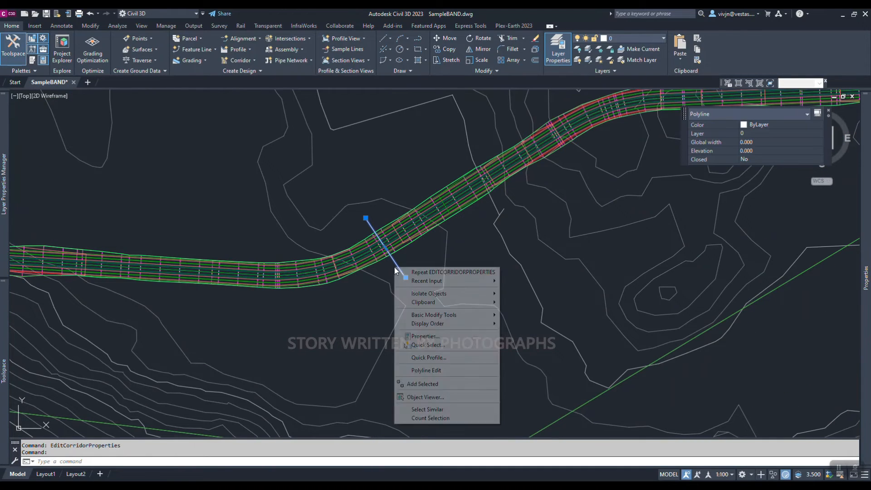
{"action": "left_click", "coordinate": [436, 357]}
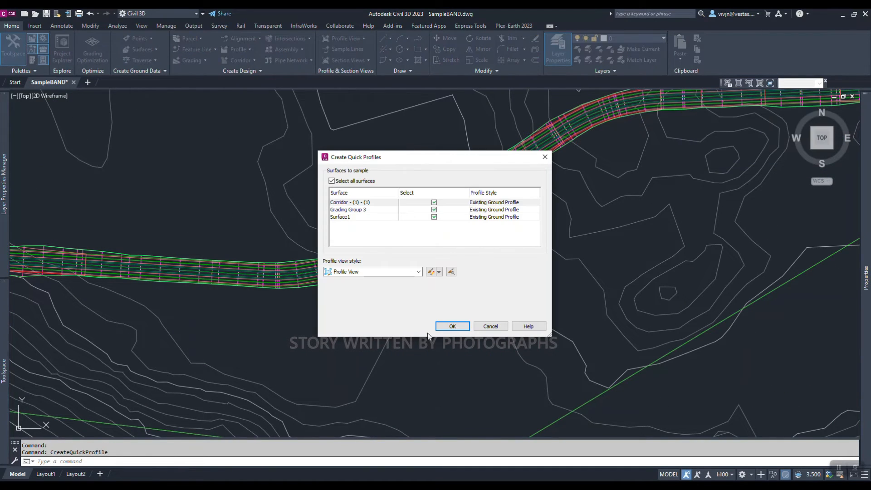
{"action": "left_click", "coordinate": [340, 205]}
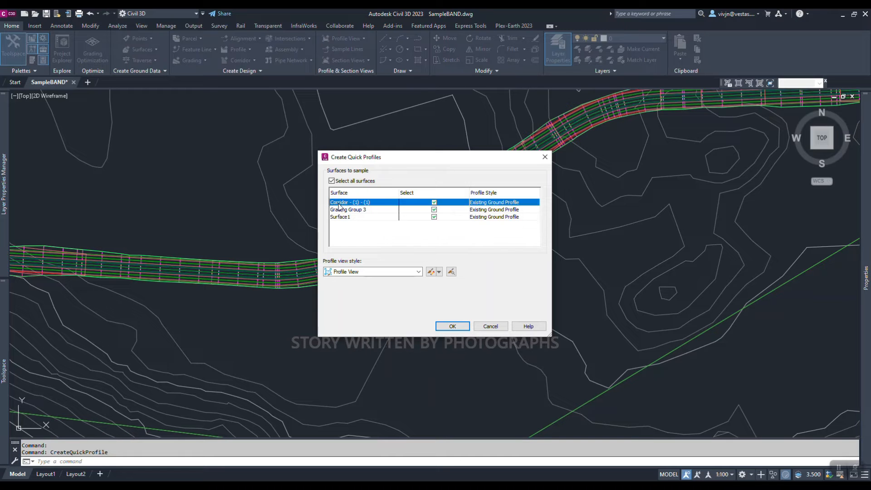
{"action": "left_click", "coordinate": [452, 327]}
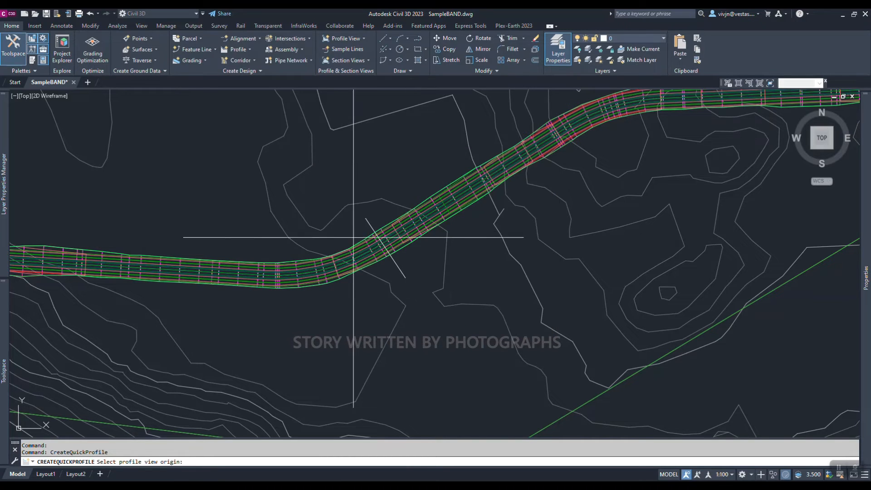
Step: Place the quick profile view in empty space outside the terrain and close the event log
{"action": "scroll", "coordinate": [381, 255], "scroll_direction": "down", "scroll_amount": 5}
{"action": "scroll", "coordinate": [309, 274], "scroll_direction": "up", "scroll_amount": 3}
{"action": "scroll", "coordinate": [285, 363], "scroll_direction": "up", "scroll_amount": 5}
{"action": "scroll", "coordinate": [223, 383], "scroll_direction": "up", "scroll_amount": 4}
{"action": "scroll", "coordinate": [313, 293], "scroll_direction": "down", "scroll_amount": 8}
{"action": "middle_click_drag", "start_coordinate": [316, 293], "coordinate": [311, 359]}
{"action": "left_click", "coordinate": [320, 248]}
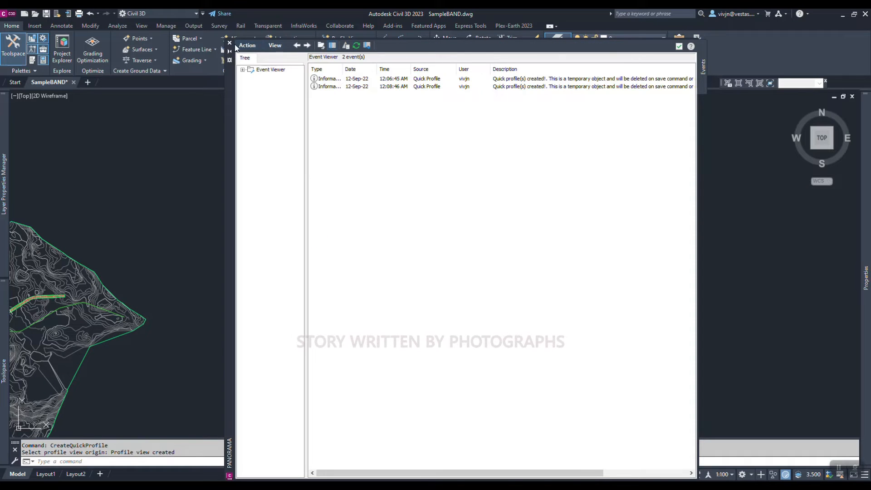
{"action": "left_click", "coordinate": [230, 43]}
Step: Examine the corridor surface profile against the ground line in the quick profile view, including its side slopes
{"action": "middle_click_drag", "start_coordinate": [545, 313], "coordinate": [327, 255]}
{"action": "scroll", "coordinate": [257, 156], "scroll_direction": "up", "scroll_amount": 6}
{"action": "middle_click_drag", "start_coordinate": [242, 215], "coordinate": [459, 265]}
{"action": "left_click", "coordinate": [239, 213]}
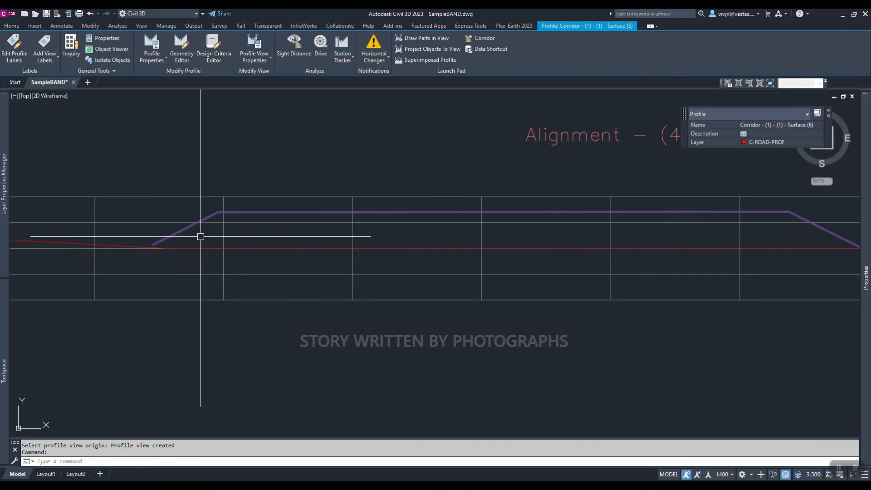
{"action": "scroll", "coordinate": [559, 238], "scroll_direction": "down", "scroll_amount": 6}
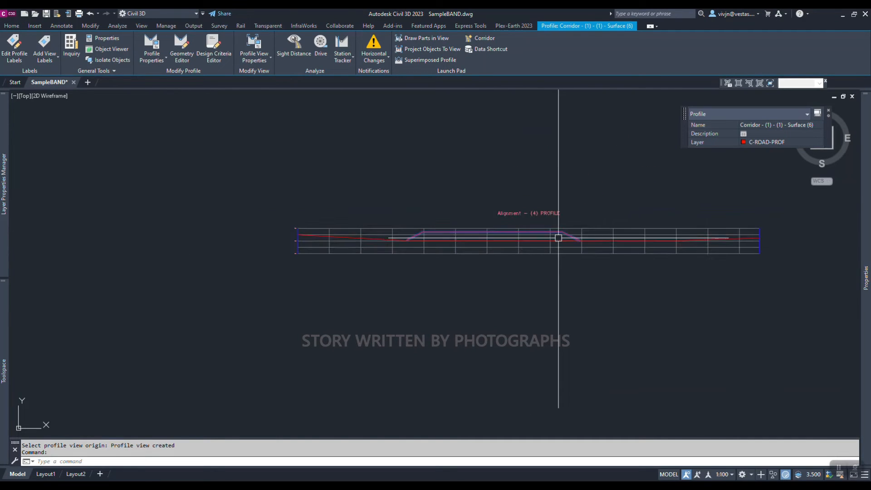
{"action": "scroll", "coordinate": [558, 238], "scroll_direction": "up", "scroll_amount": 4}
{"action": "scroll", "coordinate": [286, 231], "scroll_direction": "down", "scroll_amount": 2}
{"action": "scroll", "coordinate": [200, 243], "scroll_direction": "up", "scroll_amount": 2}
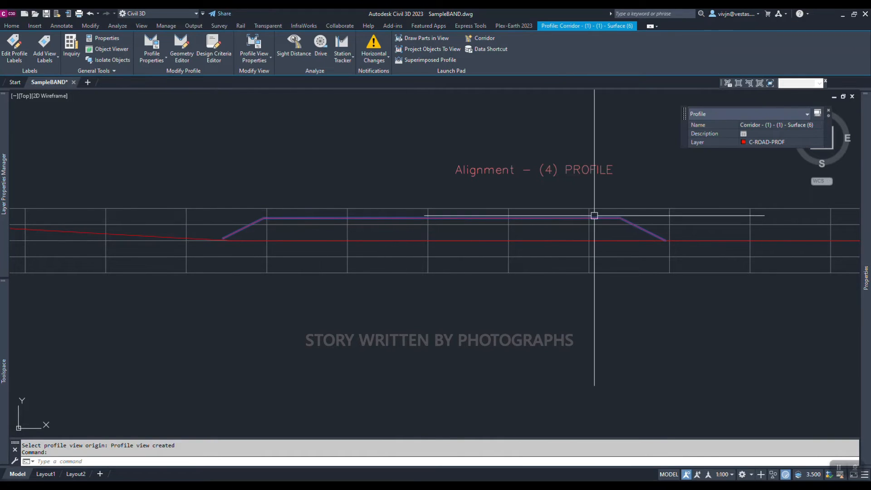
{"action": "scroll", "coordinate": [663, 241], "scroll_direction": "up", "scroll_amount": 7}
{"action": "scroll", "coordinate": [679, 229], "scroll_direction": "down", "scroll_amount": 7}
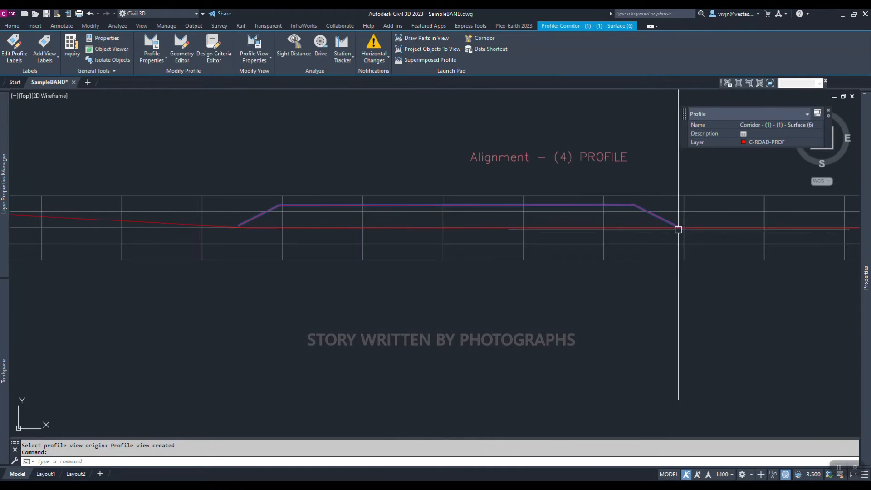
{"action": "scroll", "coordinate": [218, 231], "scroll_direction": "up", "scroll_amount": 2}
Step: Inspect the design profile Layout (1) and the Surface1 ground profile in the road alignment's profile view
{"action": "scroll", "coordinate": [236, 240], "scroll_direction": "down", "scroll_amount": 5}
{"action": "scroll", "coordinate": [385, 273], "scroll_direction": "down", "scroll_amount": 4}
{"action": "scroll", "coordinate": [477, 266], "scroll_direction": "up", "scroll_amount": 10}
{"action": "key", "text": "Escape"}
{"action": "scroll", "coordinate": [468, 272], "scroll_direction": "up", "scroll_amount": 2}
{"action": "left_click", "coordinate": [454, 259]}
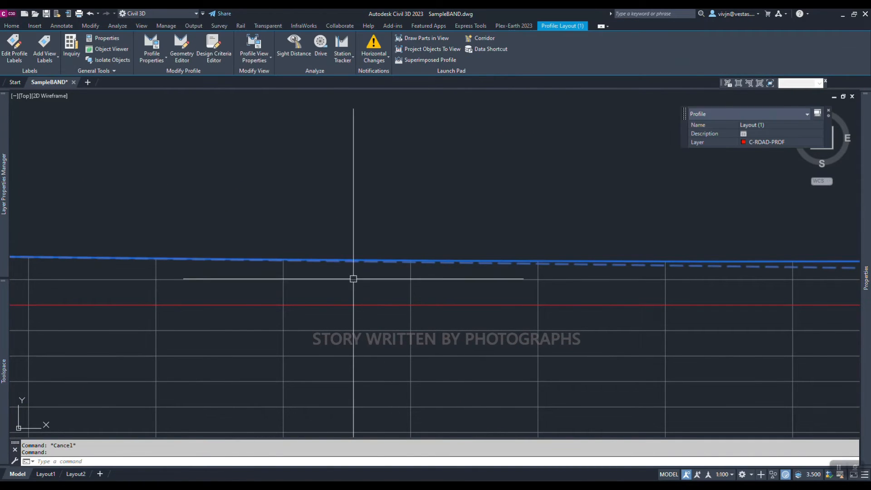
{"action": "key", "text": "Escape"}
{"action": "left_click", "coordinate": [356, 305]}
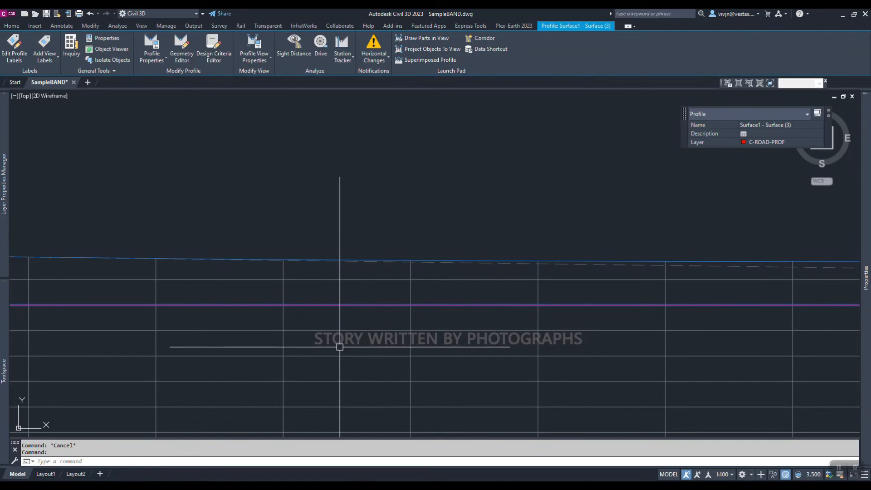
Step: Erase the polyline that crosses the corridor
{"action": "scroll", "coordinate": [407, 272], "scroll_direction": "down", "scroll_amount": 5}
{"action": "scroll", "coordinate": [400, 280], "scroll_direction": "up", "scroll_amount": 2}
{"action": "scroll", "coordinate": [437, 277], "scroll_direction": "down", "scroll_amount": 12}
{"action": "scroll", "coordinate": [317, 277], "scroll_direction": "up", "scroll_amount": 8}
{"action": "middle_click_drag", "start_coordinate": [511, 250], "coordinate": [502, 254]}
{"action": "scroll", "coordinate": [503, 254], "scroll_direction": "up", "scroll_amount": 6}
{"action": "type", "text": "e"}
{"action": "key", "text": "Return"}
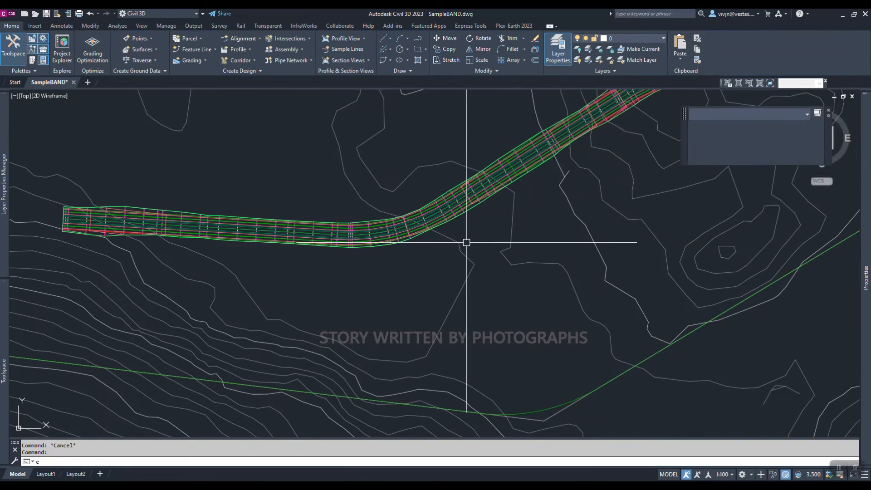
{"action": "scroll", "coordinate": [468, 243], "scroll_direction": "down", "scroll_amount": 4}
{"action": "middle_click_drag", "start_coordinate": [415, 256], "coordinate": [385, 282]}
{"action": "scroll", "coordinate": [390, 268], "scroll_direction": "up", "scroll_amount": 2}
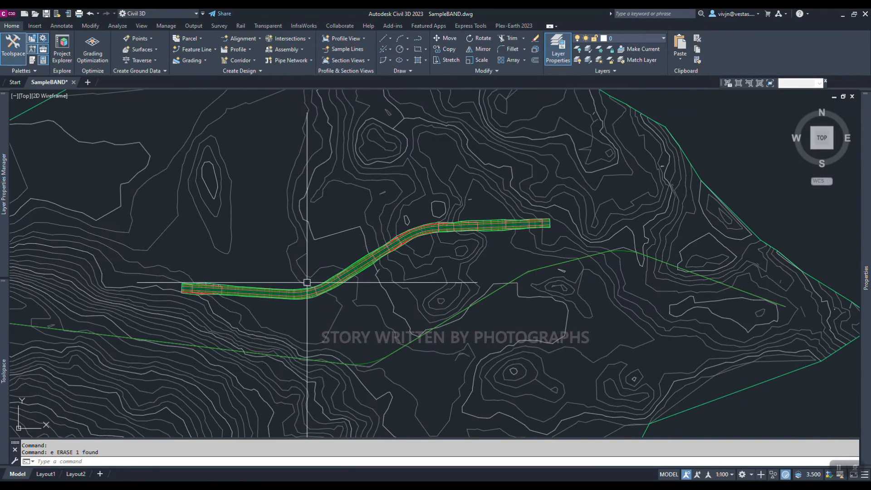
Step: Check which commands are available for Corridor - (1) in the drawing's corridors collection
{"action": "mouse_move", "coordinate": [3, 318]}
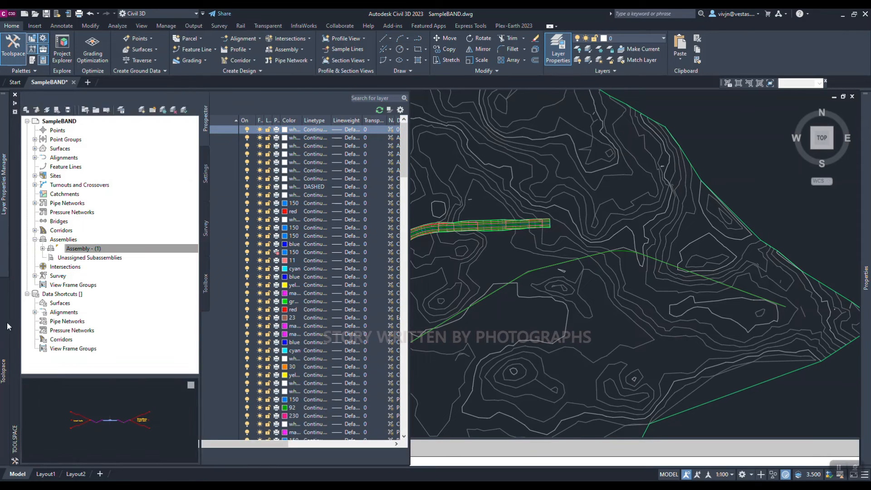
{"action": "left_click", "coordinate": [35, 230]}
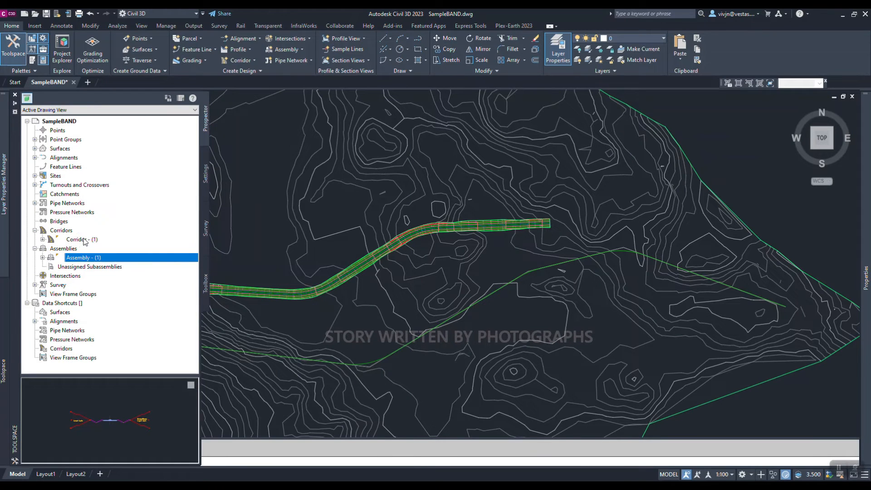
{"action": "left_click", "coordinate": [86, 239]}
{"action": "right_click", "coordinate": [86, 239]}
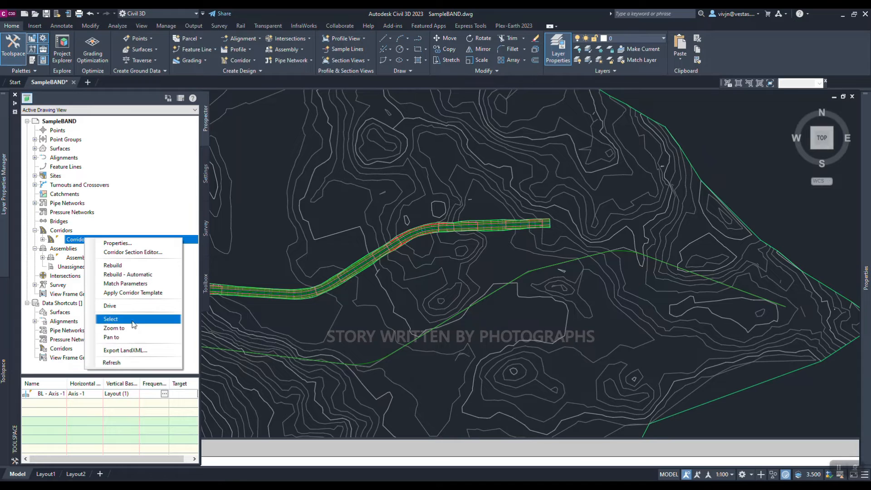
{"action": "left_click", "coordinate": [270, 252]}
{"action": "scroll", "coordinate": [294, 296], "scroll_direction": "up", "scroll_amount": 10}
{"action": "scroll", "coordinate": [262, 268], "scroll_direction": "down", "scroll_amount": 8}
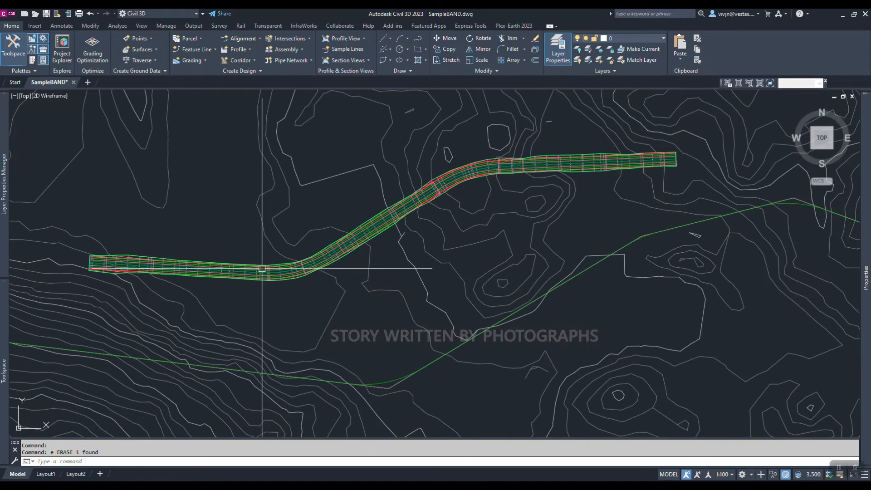
Step: Select the design profile Layout (1) in the road alignment's profile view
{"action": "scroll", "coordinate": [334, 274], "scroll_direction": "down", "scroll_amount": 8}
{"action": "scroll", "coordinate": [334, 274], "scroll_direction": "down", "scroll_amount": 4}
{"action": "scroll", "coordinate": [462, 274], "scroll_direction": "up", "scroll_amount": 12}
{"action": "scroll", "coordinate": [358, 264], "scroll_direction": "up", "scroll_amount": 3}
{"action": "scroll", "coordinate": [348, 234], "scroll_direction": "down", "scroll_amount": 5}
{"action": "scroll", "coordinate": [359, 204], "scroll_direction": "up", "scroll_amount": 6}
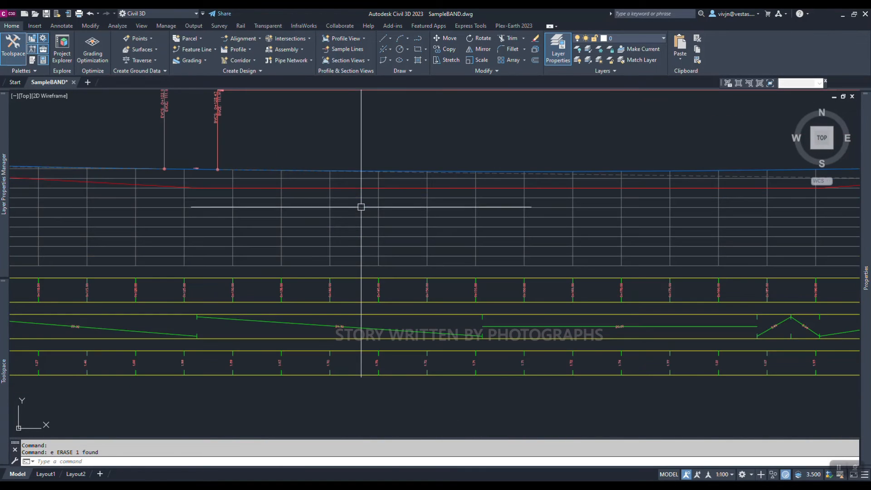
{"action": "left_click", "coordinate": [359, 176]}
Step: Examine the road assembly with its lanes, ditches and DaylightBench side slopes
{"action": "scroll", "coordinate": [326, 222], "scroll_direction": "down", "scroll_amount": 6}
{"action": "middle_click_drag", "start_coordinate": [86, 261], "coordinate": [375, 232]}
{"action": "scroll", "coordinate": [367, 226], "scroll_direction": "up", "scroll_amount": 8}
{"action": "scroll", "coordinate": [86, 216], "scroll_direction": "up", "scroll_amount": 5}
{"action": "scroll", "coordinate": [245, 212], "scroll_direction": "up", "scroll_amount": 4}
{"action": "scroll", "coordinate": [290, 218], "scroll_direction": "up", "scroll_amount": 4}
{"action": "scroll", "coordinate": [263, 223], "scroll_direction": "down", "scroll_amount": 4}
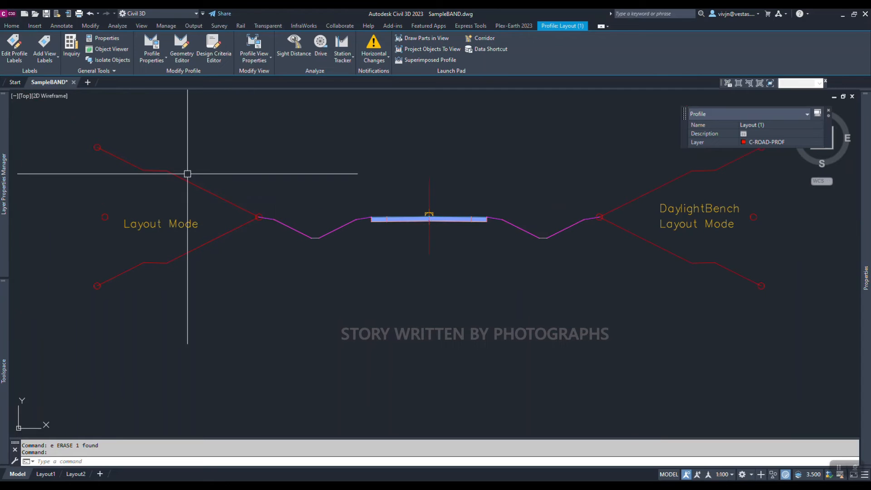
{"action": "middle_click_drag", "start_coordinate": [598, 208], "coordinate": [552, 252]}
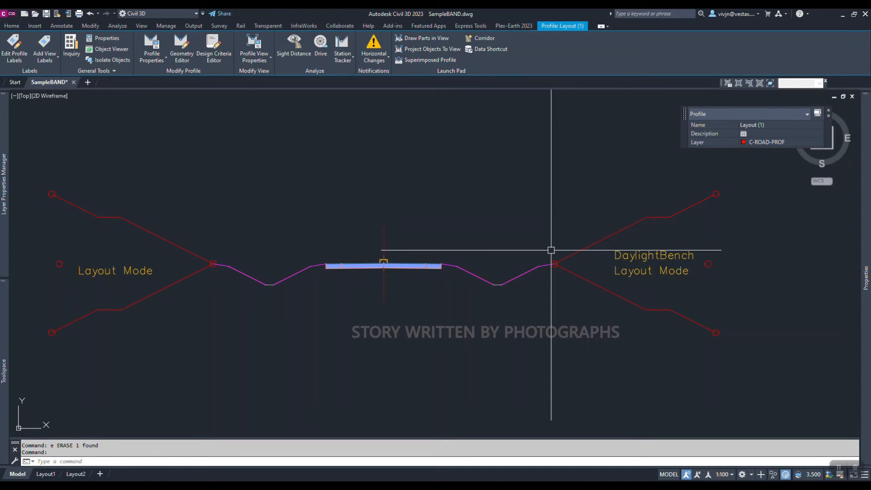
Step: Lower the sag-curve intersection point of Layout (1) where the grade turns from falling to rising
{"action": "scroll", "coordinate": [501, 261], "scroll_direction": "down", "scroll_amount": 15}
{"action": "middle_click_drag", "start_coordinate": [853, 228], "coordinate": [609, 302]}
{"action": "scroll", "coordinate": [550, 294], "scroll_direction": "up", "scroll_amount": 7}
{"action": "scroll", "coordinate": [422, 277], "scroll_direction": "up", "scroll_amount": 6}
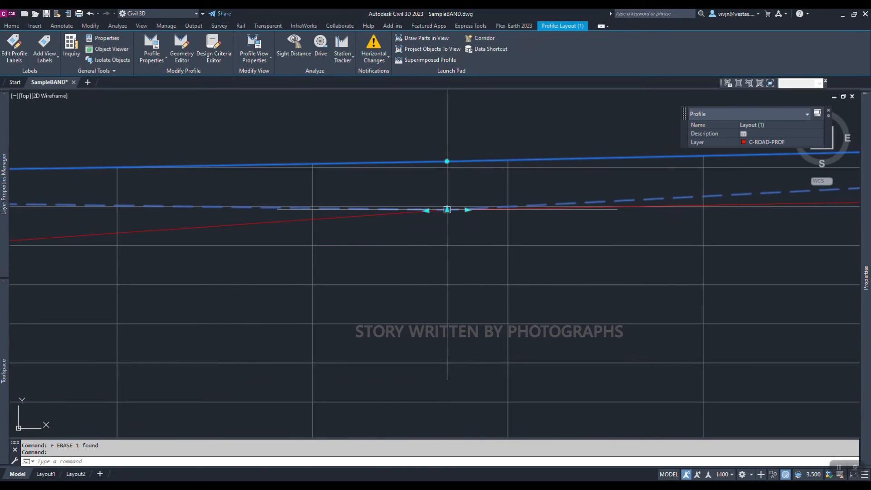
{"action": "left_click", "coordinate": [447, 210]}
{"action": "scroll", "coordinate": [447, 209], "scroll_direction": "down", "scroll_amount": 2}
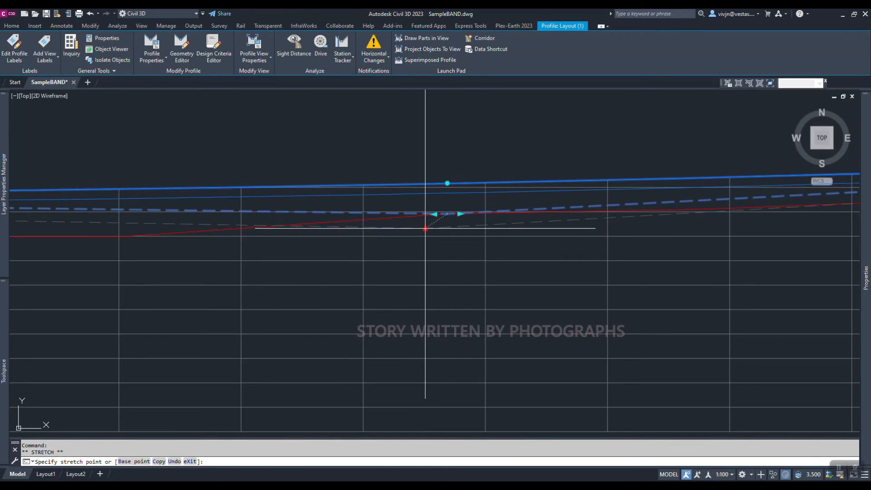
{"action": "left_click", "coordinate": [426, 229]}
{"action": "scroll", "coordinate": [344, 256], "scroll_direction": "down", "scroll_amount": 5}
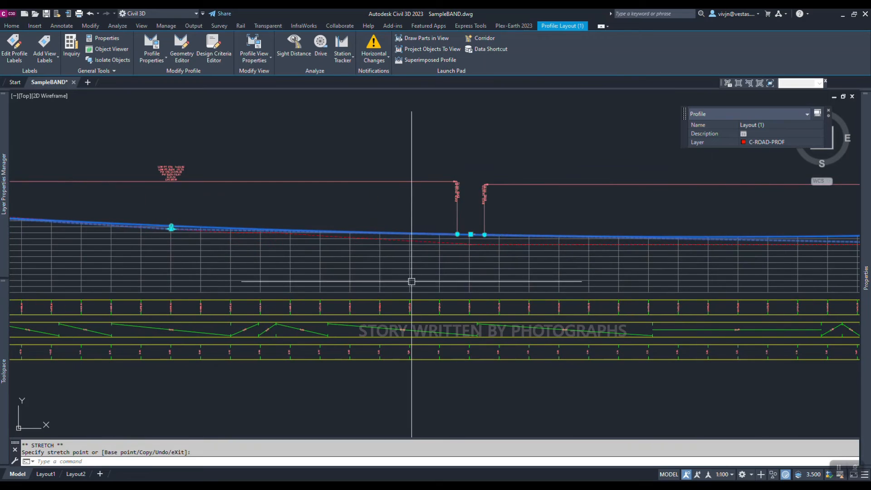
{"action": "scroll", "coordinate": [476, 227], "scroll_direction": "up", "scroll_amount": 7}
{"action": "left_click", "coordinate": [506, 168]}
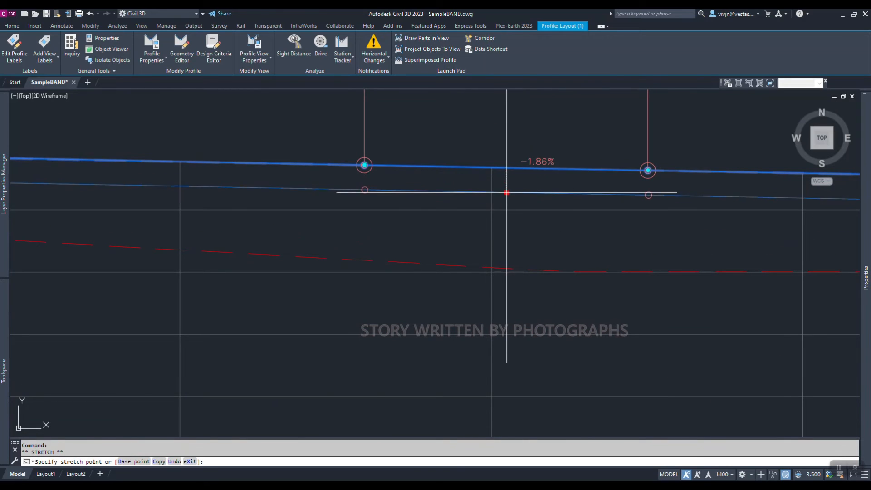
{"action": "scroll", "coordinate": [502, 254], "scroll_direction": "down", "scroll_amount": 7}
{"action": "scroll", "coordinate": [454, 274], "scroll_direction": "up", "scroll_amount": 2}
{"action": "scroll", "coordinate": [453, 290], "scroll_direction": "down", "scroll_amount": 2}
{"action": "key", "text": "Escape"}
Step: Lower the earlier sag-curve intersection point near the start of Layout (1), where the downgrade flattens
{"action": "scroll", "coordinate": [288, 255], "scroll_direction": "up", "scroll_amount": 13}
{"action": "scroll", "coordinate": [216, 230], "scroll_direction": "up", "scroll_amount": 4}
{"action": "left_click", "coordinate": [237, 238]}
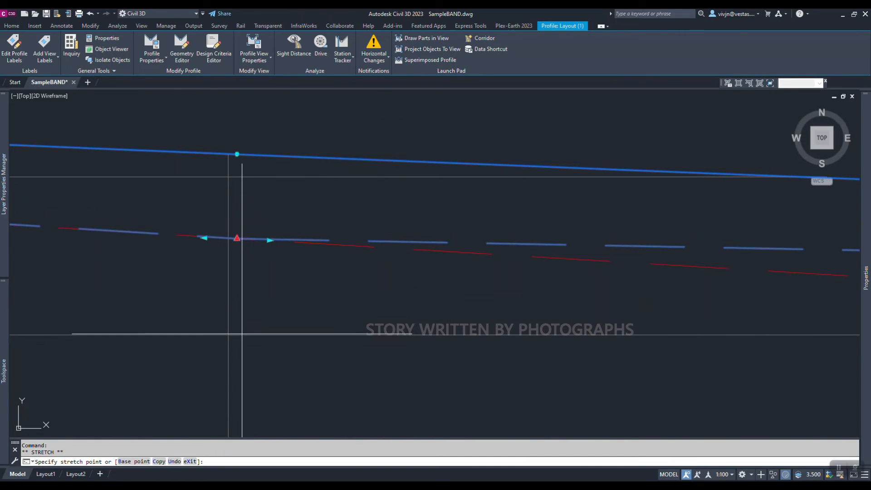
{"action": "left_click", "coordinate": [241, 356]}
{"action": "scroll", "coordinate": [273, 234], "scroll_direction": "down", "scroll_amount": 15}
{"action": "scroll", "coordinate": [451, 238], "scroll_direction": "up", "scroll_amount": 10}
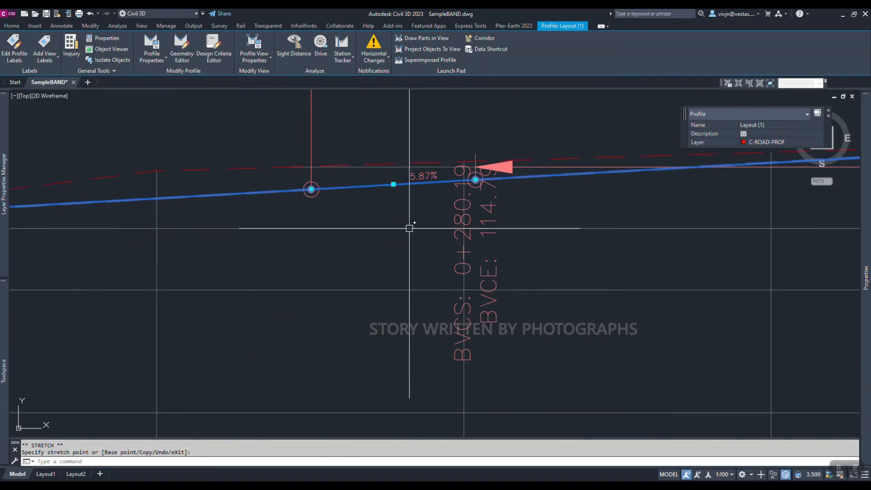
{"action": "scroll", "coordinate": [409, 228], "scroll_direction": "down", "scroll_amount": 7}
{"action": "scroll", "coordinate": [351, 253], "scroll_direction": "down", "scroll_amount": 4}
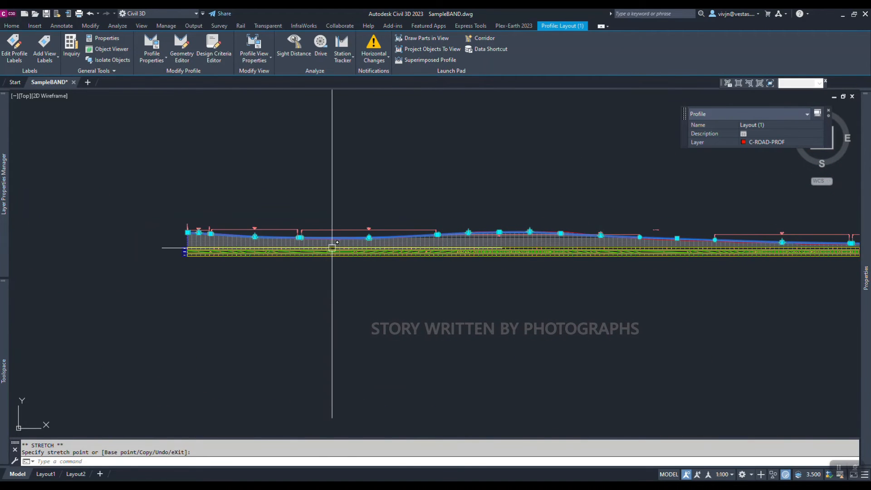
{"action": "scroll", "coordinate": [332, 247], "scroll_direction": "up", "scroll_amount": 5}
Step: Rebuild the out-of-date Corridor - (1) from the edited design profile
{"action": "mouse_move", "coordinate": [4, 318]}
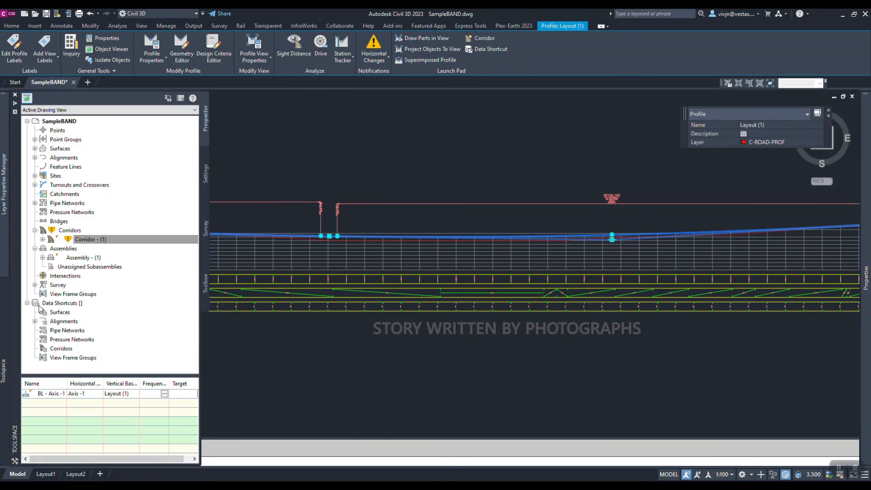
{"action": "mouse_move", "coordinate": [67, 242]}
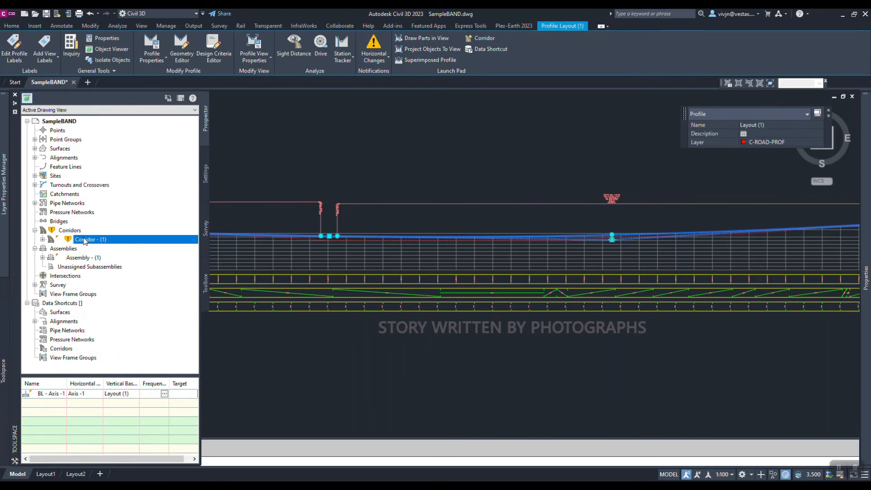
{"action": "right_click", "coordinate": [84, 241]}
{"action": "left_click", "coordinate": [117, 267]}
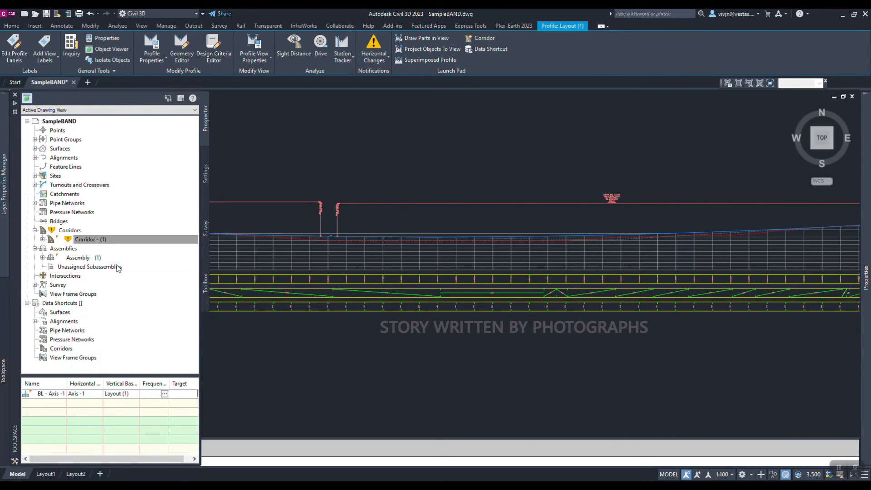
Step: Draw a two-point polyline across the inclined middle stretch of the corridor
{"action": "scroll", "coordinate": [495, 205], "scroll_direction": "down", "scroll_amount": 10}
{"action": "scroll", "coordinate": [416, 217], "scroll_direction": "up", "scroll_amount": 3}
{"action": "scroll", "coordinate": [420, 236], "scroll_direction": "down", "scroll_amount": 2}
{"action": "scroll", "coordinate": [261, 195], "scroll_direction": "up", "scroll_amount": 7}
{"action": "middle_click_drag", "start_coordinate": [242, 263], "coordinate": [267, 238]}
{"action": "type", "text": "p"}
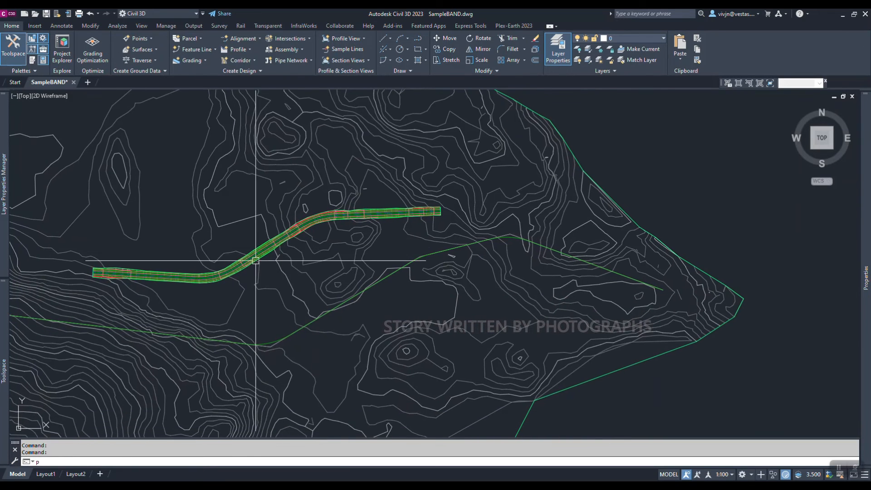
{"action": "type", "text": "l"}
{"action": "key", "text": "Return"}
{"action": "scroll", "coordinate": [256, 261], "scroll_direction": "up", "scroll_amount": 5}
{"action": "left_click", "coordinate": [217, 209]}
{"action": "left_click", "coordinate": [271, 307]}
{"action": "key", "text": "Escape"}
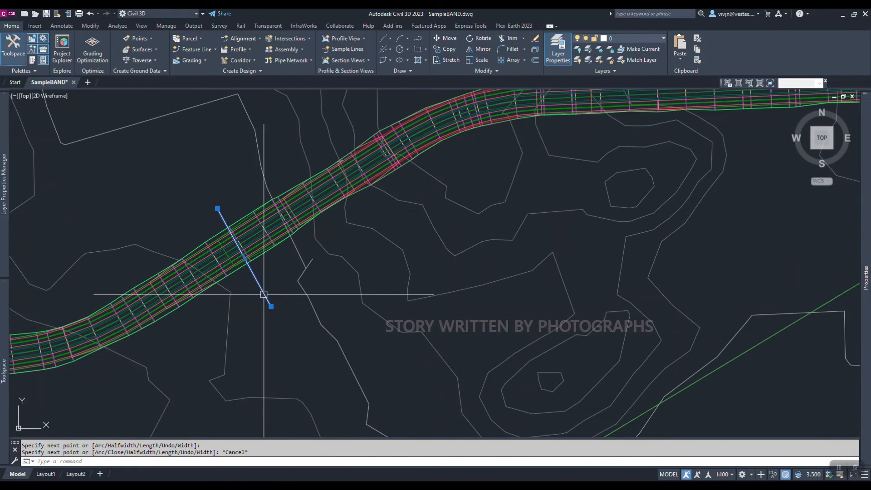
Step: Create a quick profile from the crossing polyline, place its view in empty space outside the terrain, and close the event log
{"action": "right_click", "coordinate": [264, 293]}
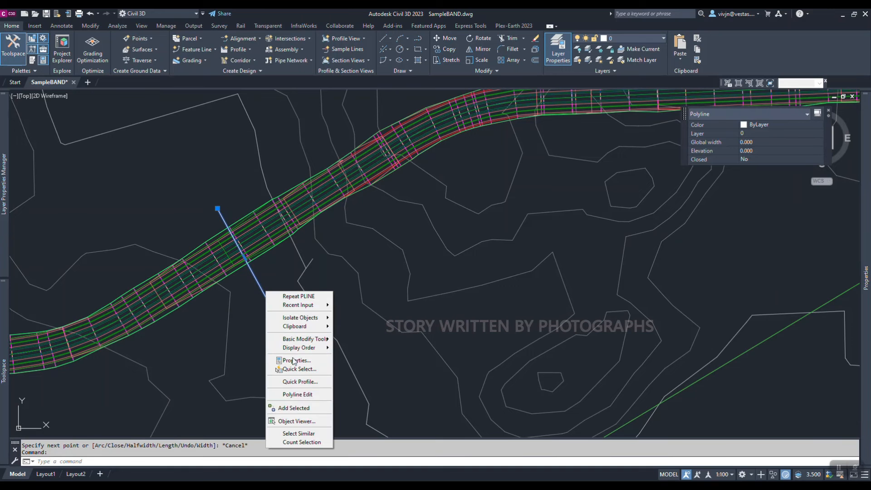
{"action": "left_click", "coordinate": [299, 382]}
{"action": "left_click", "coordinate": [452, 329]}
{"action": "scroll", "coordinate": [243, 298], "scroll_direction": "down", "scroll_amount": 15}
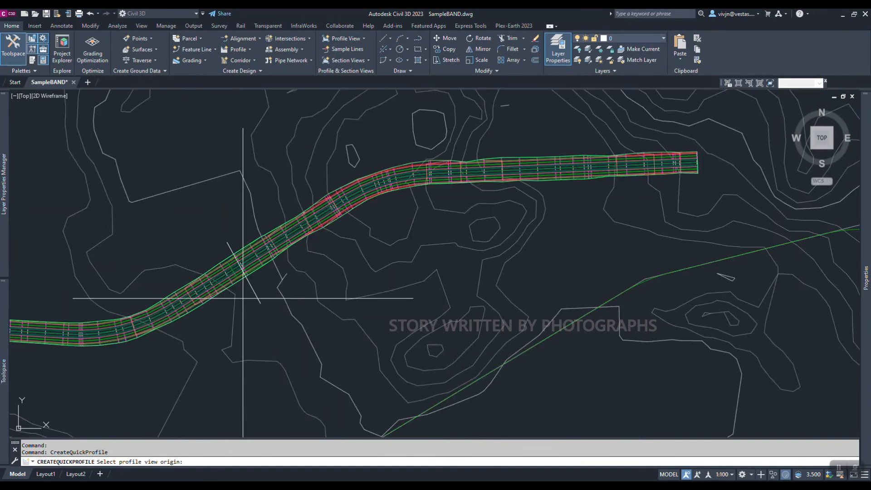
{"action": "scroll", "coordinate": [293, 297], "scroll_direction": "up", "scroll_amount": 6}
{"action": "left_click", "coordinate": [267, 321]}
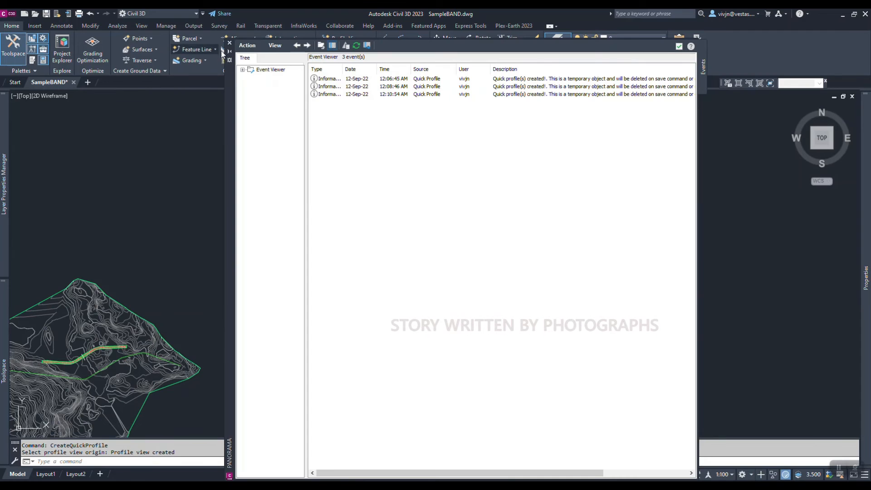
{"action": "left_click", "coordinate": [679, 48]}
Step: Examine the corridor surface profile against existing ground in the new quick profile view
{"action": "scroll", "coordinate": [273, 321], "scroll_direction": "up", "scroll_amount": 12}
{"action": "scroll", "coordinate": [150, 283], "scroll_direction": "up", "scroll_amount": 4}
{"action": "middle_click_drag", "start_coordinate": [150, 284], "coordinate": [299, 311]}
{"action": "left_click", "coordinate": [192, 272]}
{"action": "scroll", "coordinate": [350, 255], "scroll_direction": "down", "scroll_amount": 6}
{"action": "scroll", "coordinate": [303, 259], "scroll_direction": "up", "scroll_amount": 4}
{"action": "scroll", "coordinate": [362, 247], "scroll_direction": "down", "scroll_amount": 5}
{"action": "scroll", "coordinate": [191, 267], "scroll_direction": "up", "scroll_amount": 5}
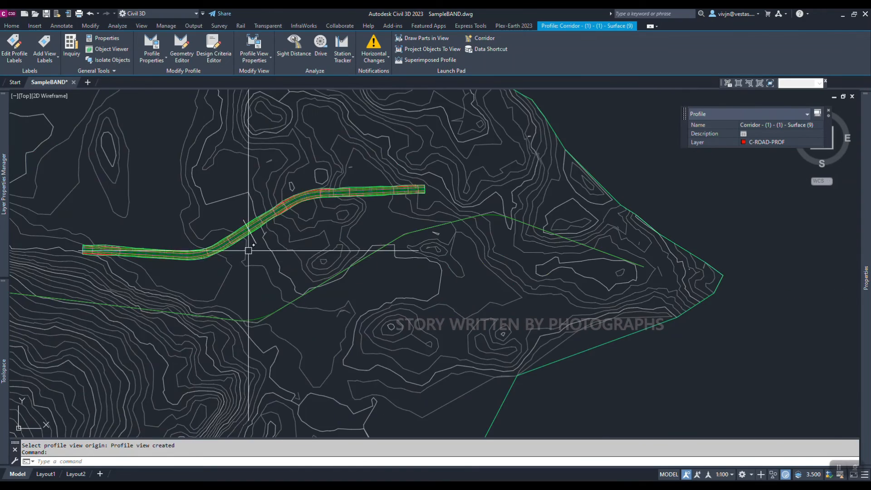
Step: Inspect the corridor's feature lines and daylight edges in plan around the crossing polyline
{"action": "scroll", "coordinate": [248, 235], "scroll_direction": "up", "scroll_amount": 2}
{"action": "key", "text": "Escape"}
{"action": "left_click", "coordinate": [248, 235]}
{"action": "scroll", "coordinate": [249, 200], "scroll_direction": "up", "scroll_amount": 3}
{"action": "scroll", "coordinate": [270, 184], "scroll_direction": "up", "scroll_amount": 2}
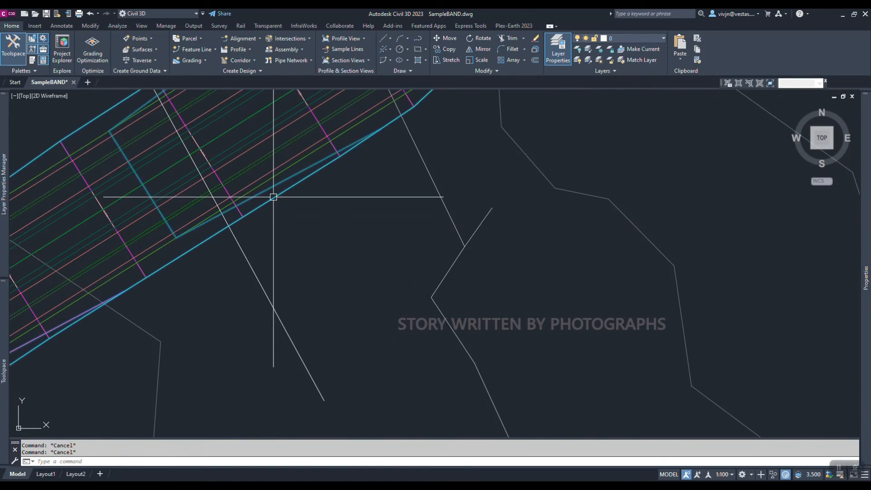
{"action": "middle_click_drag", "start_coordinate": [275, 197], "coordinate": [293, 265]}
{"action": "scroll", "coordinate": [372, 241], "scroll_direction": "down", "scroll_amount": 4}
{"action": "key", "text": "Escape"}
{"action": "scroll", "coordinate": [336, 218], "scroll_direction": "up", "scroll_amount": 6}
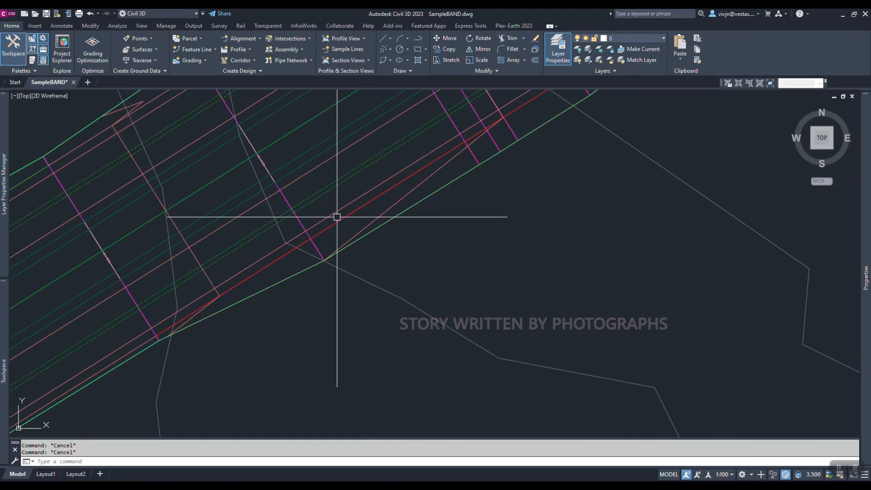
{"action": "left_click", "coordinate": [341, 221]}
{"action": "key", "text": "Escape"}
{"action": "key", "text": "Escape"}
{"action": "scroll", "coordinate": [333, 237], "scroll_direction": "down", "scroll_amount": 6}
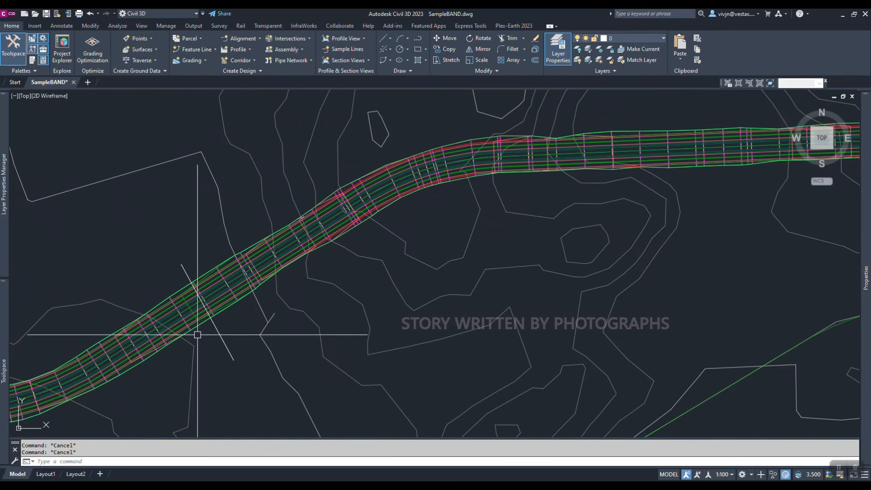
Step: Move the crossing polyline farther along the corridor, to the start of the upper bend
{"action": "left_click", "coordinate": [214, 325]}
{"action": "type", "text": "m"}
{"action": "key", "text": "Return"}
{"action": "left_click", "coordinate": [208, 313]}
{"action": "scroll", "coordinate": [344, 233], "scroll_direction": "up", "scroll_amount": 4}
{"action": "left_click", "coordinate": [325, 186]}
Step: Examine the quick profile view for the crossing polyline's new location
{"action": "scroll", "coordinate": [289, 234], "scroll_direction": "down", "scroll_amount": 5}
{"action": "scroll", "coordinate": [443, 229], "scroll_direction": "up", "scroll_amount": 11}
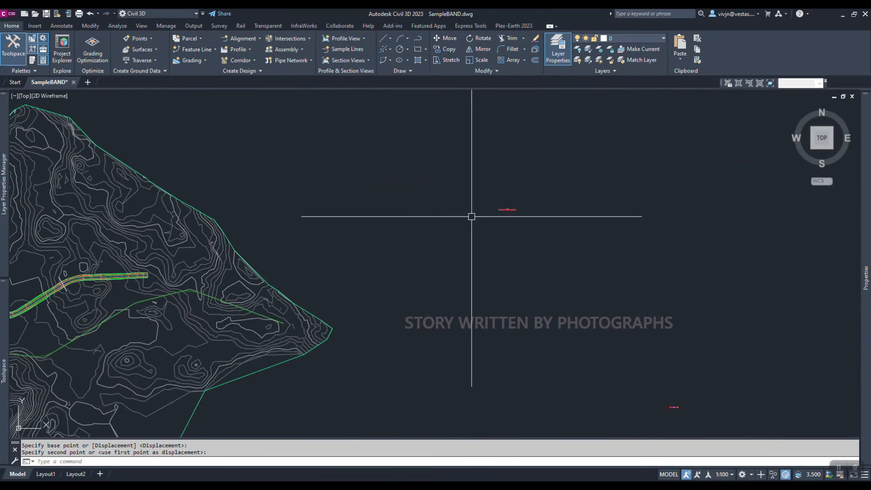
{"action": "middle_click_drag", "start_coordinate": [673, 317], "coordinate": [453, 296]}
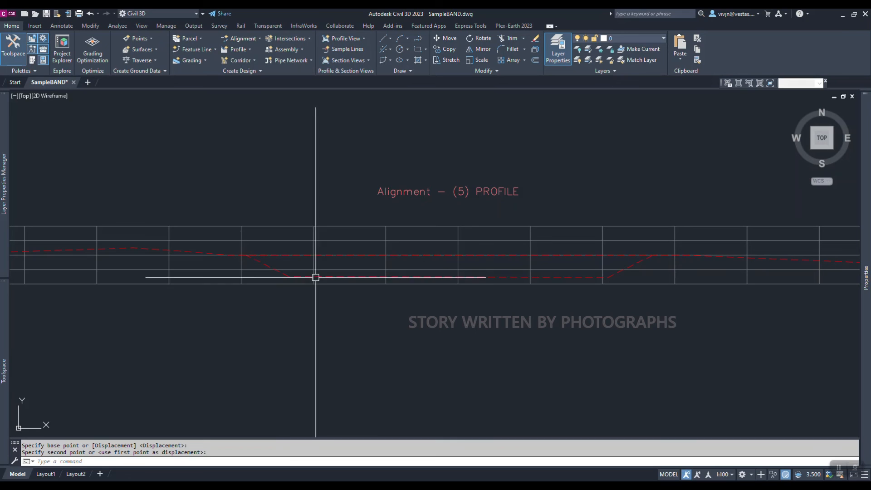
{"action": "scroll", "coordinate": [672, 292], "scroll_direction": "down", "scroll_amount": 8}
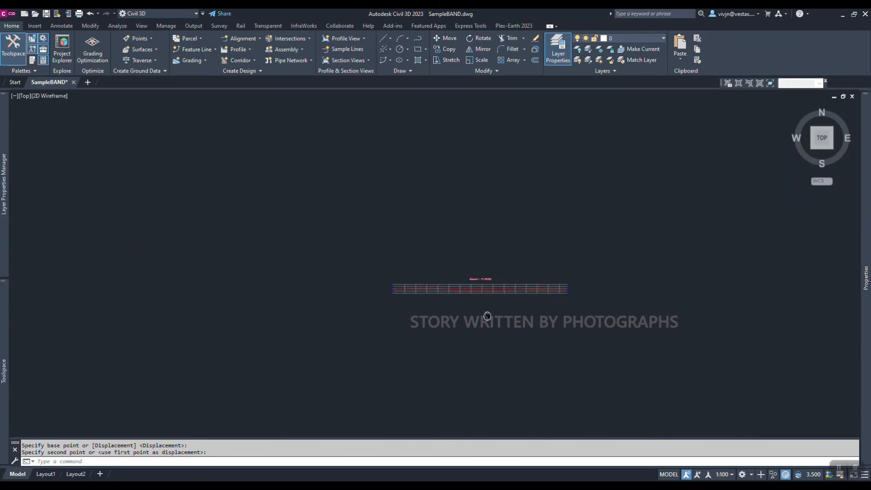
{"action": "scroll", "coordinate": [385, 276], "scroll_direction": "up", "scroll_amount": 6}
{"action": "scroll", "coordinate": [407, 282], "scroll_direction": "down", "scroll_amount": 5}
Step: Run the Drive simulation along the Crown feature line of Corridor - (1), and close it
{"action": "scroll", "coordinate": [392, 290], "scroll_direction": "up", "scroll_amount": 6}
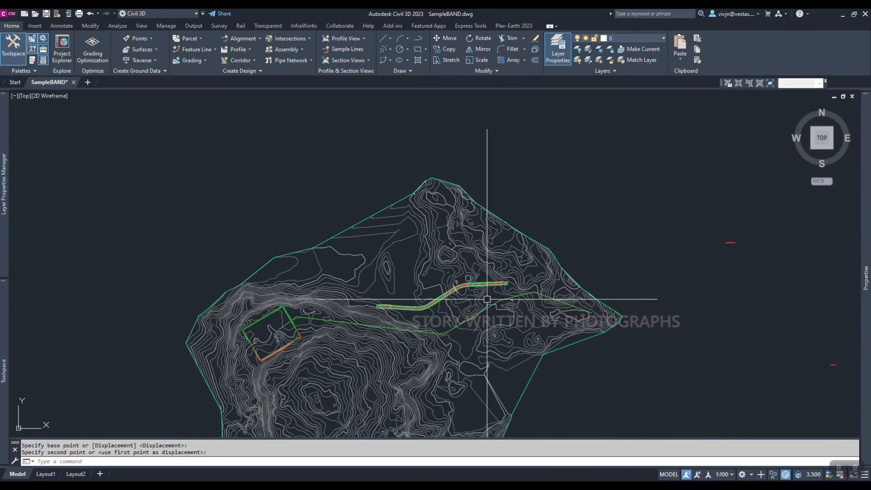
{"action": "left_click", "coordinate": [497, 242]}
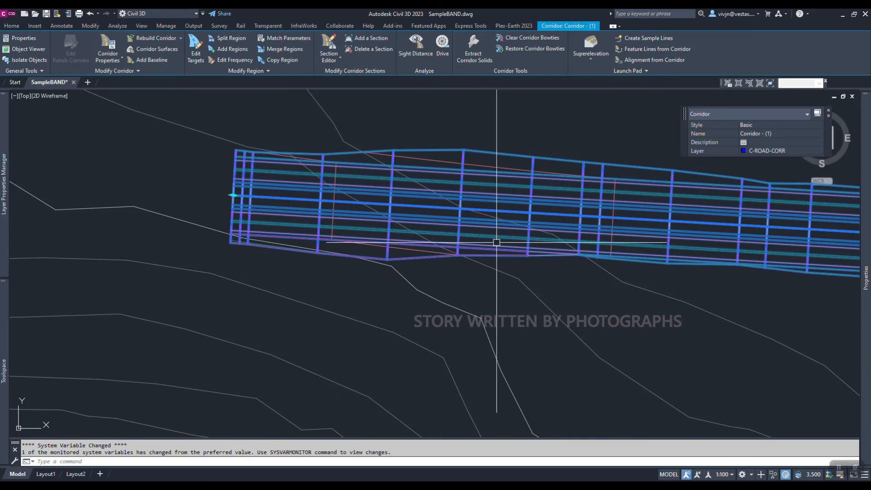
{"action": "left_click", "coordinate": [443, 47]}
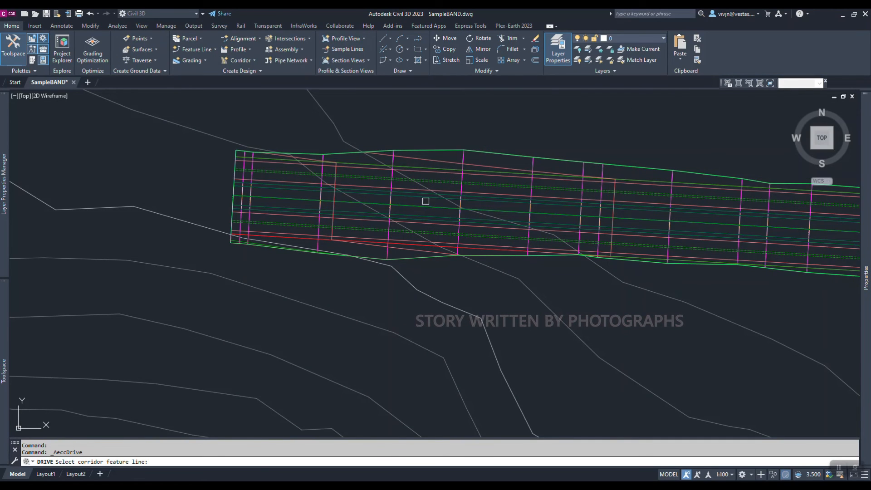
{"action": "scroll", "coordinate": [425, 201], "scroll_direction": "up", "scroll_amount": 2}
{"action": "left_click", "coordinate": [418, 202]}
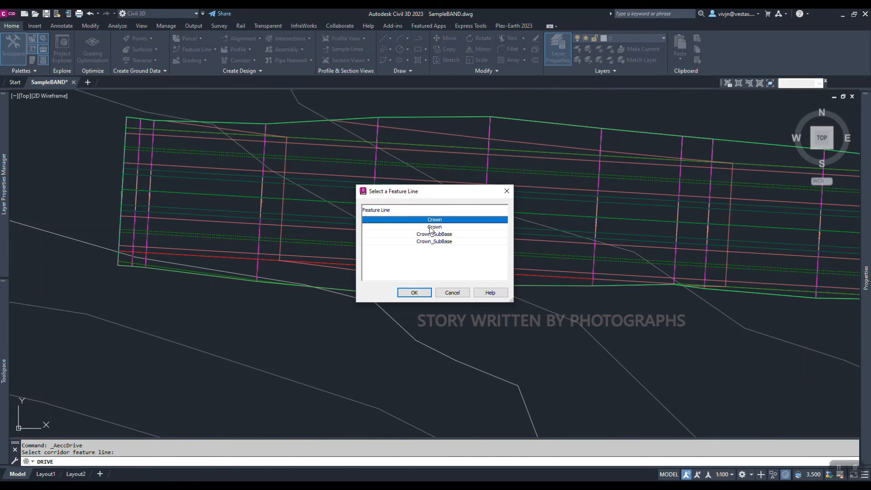
{"action": "left_click", "coordinate": [414, 293]}
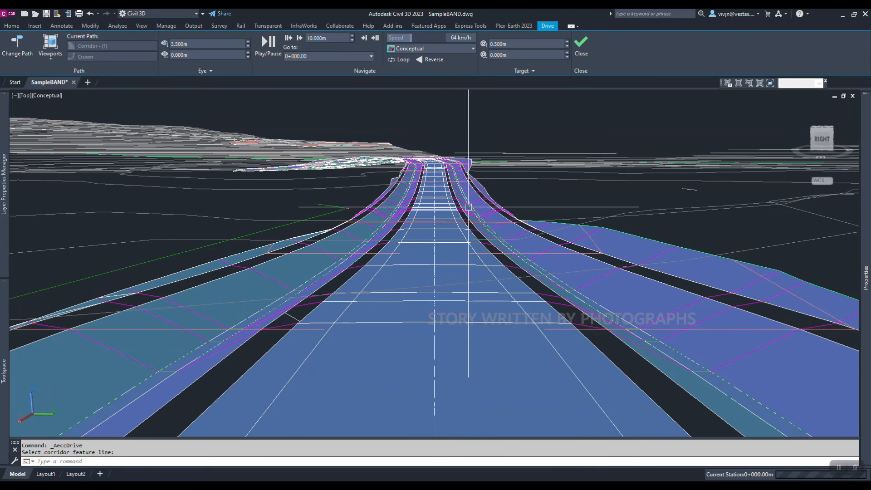
{"action": "left_click", "coordinate": [268, 61]}
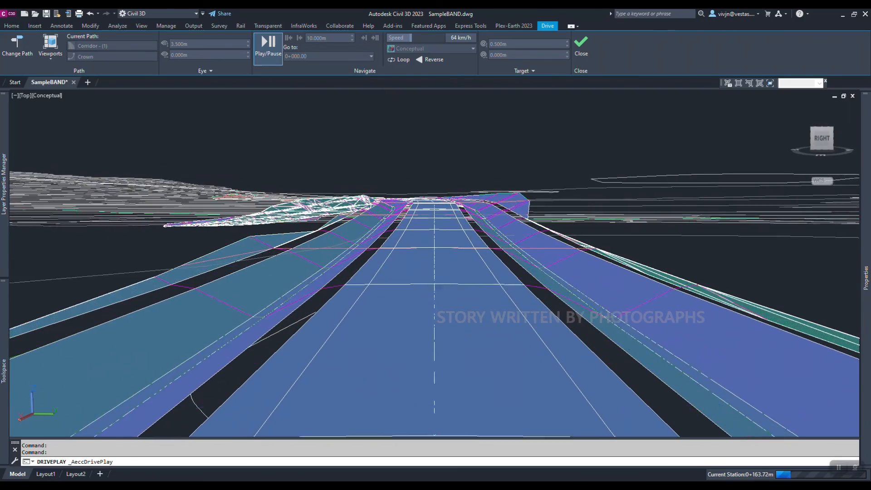
{"action": "left_click", "coordinate": [582, 45]}
Step: Erase the polyline crossing the corridor at the upper bend
{"action": "scroll", "coordinate": [408, 303], "scroll_direction": "up", "scroll_amount": 5}
{"action": "left_click", "coordinate": [425, 259]}
{"action": "scroll", "coordinate": [424, 259], "scroll_direction": "down", "scroll_amount": 3}
{"action": "type", "text": "e"}
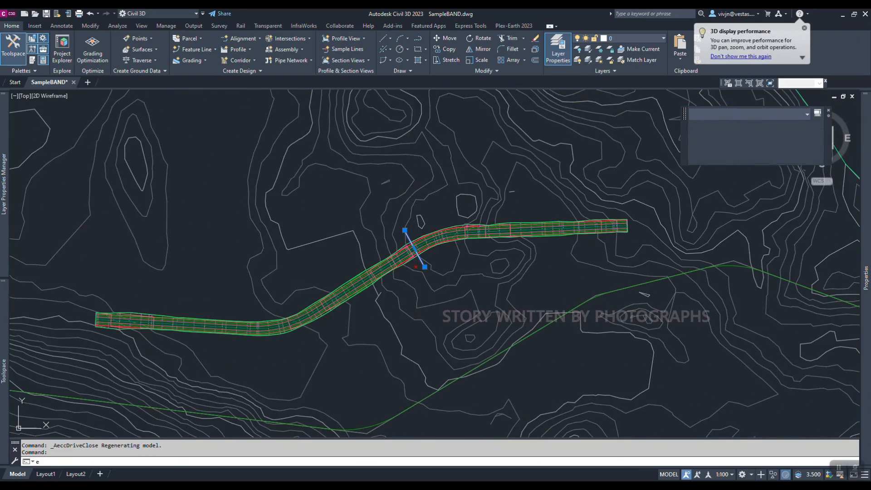
{"action": "key", "text": "Return"}
{"action": "scroll", "coordinate": [399, 272], "scroll_direction": "down", "scroll_amount": 5}
{"action": "scroll", "coordinate": [295, 298], "scroll_direction": "up", "scroll_amount": 12}
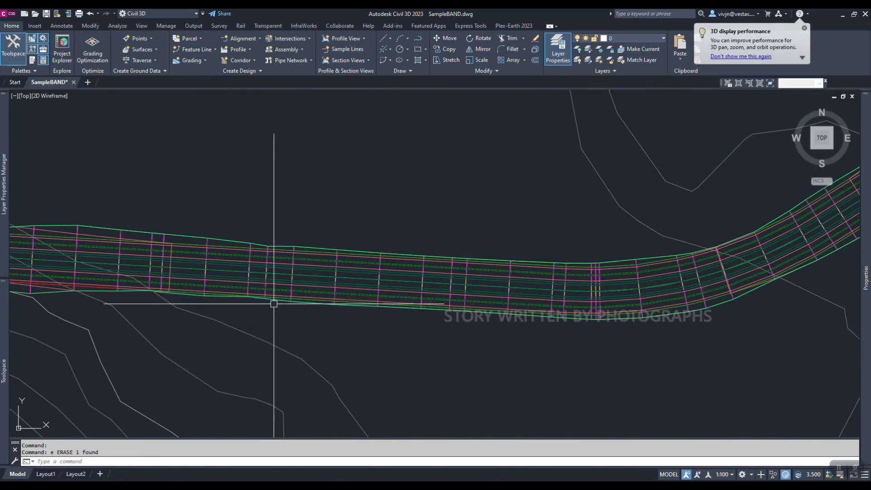
{"action": "middle_click_drag", "start_coordinate": [274, 303], "coordinate": [459, 270]}
{"action": "scroll", "coordinate": [335, 280], "scroll_direction": "down", "scroll_amount": 5}
{"action": "scroll", "coordinate": [372, 263], "scroll_direction": "up", "scroll_amount": 5}
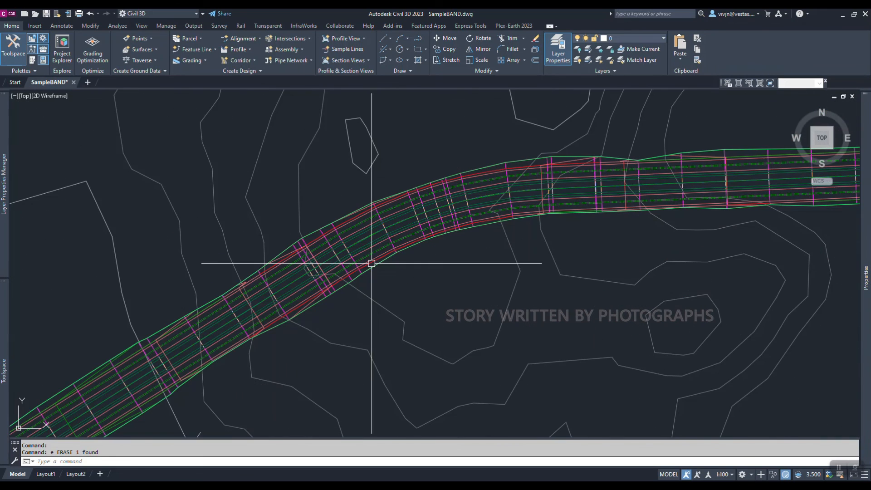